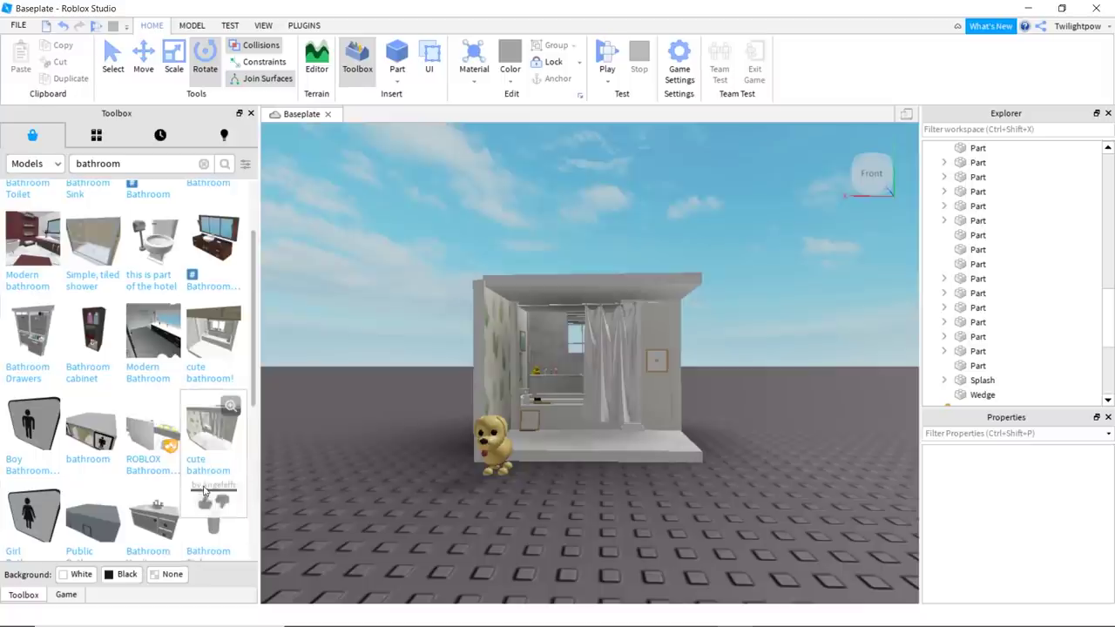
Delete the shower curtain from the bathroom model.
scroll(660, 496, "up", 6)
scroll(659, 497, "down", 2)
right_click_drag(660, 497, 697, 479)
left_click(732, 355)
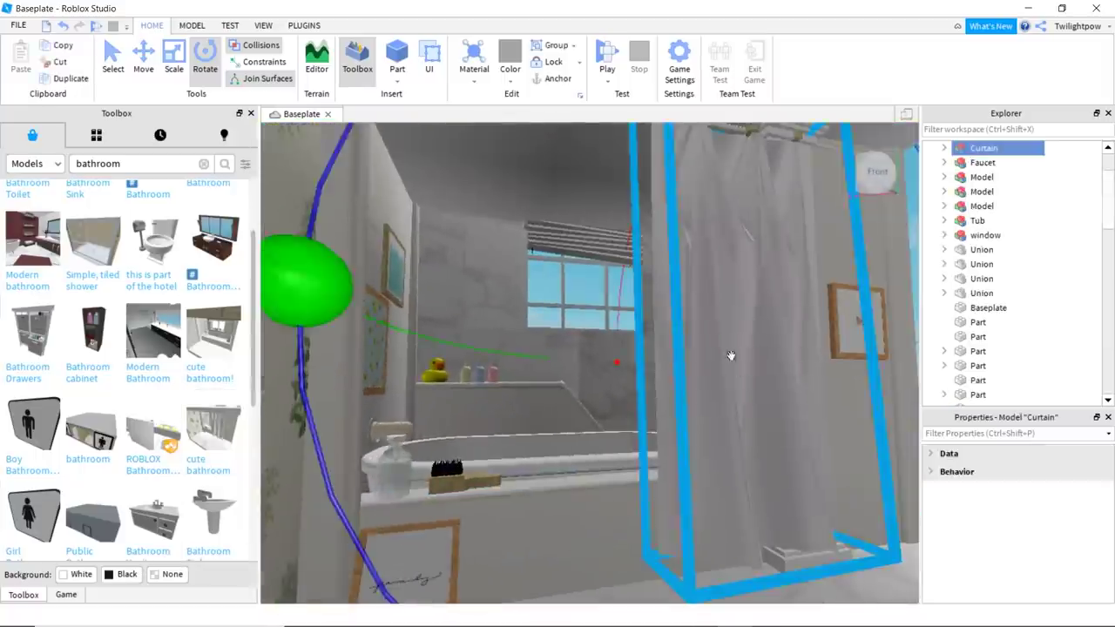
right_click(979, 149)
left_click(993, 216)
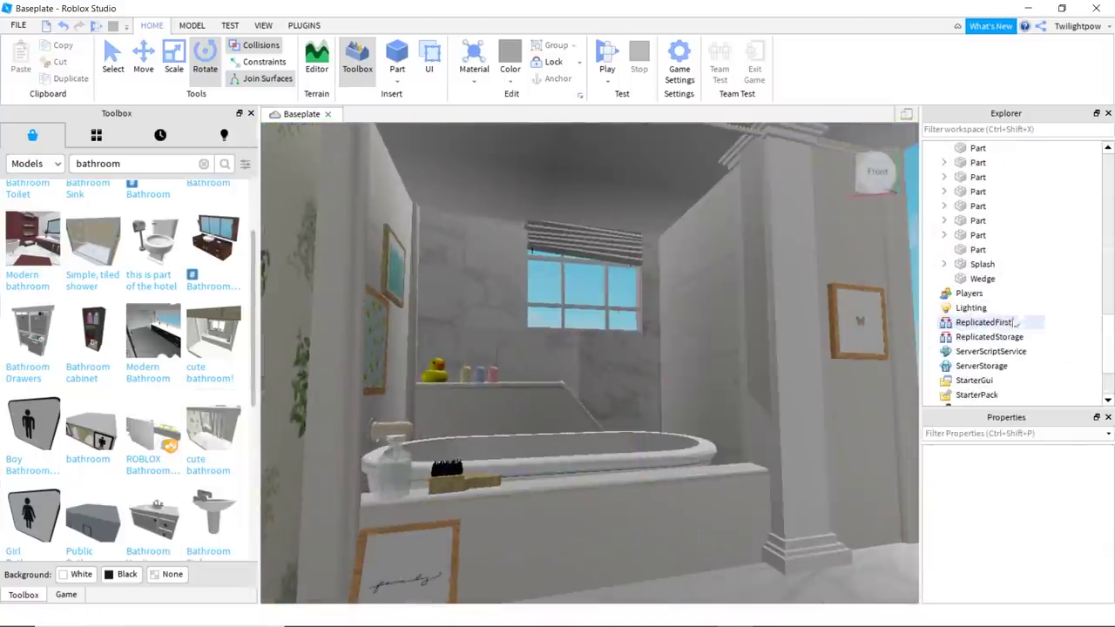
Group all the bathroom's loose parts and submodels into a single model.
left_click_drag(981, 279, 1003, 279)
scroll(971, 260, "up", 10)
left_click_drag(1080, 280, 968, 210)
right_click(974, 208)
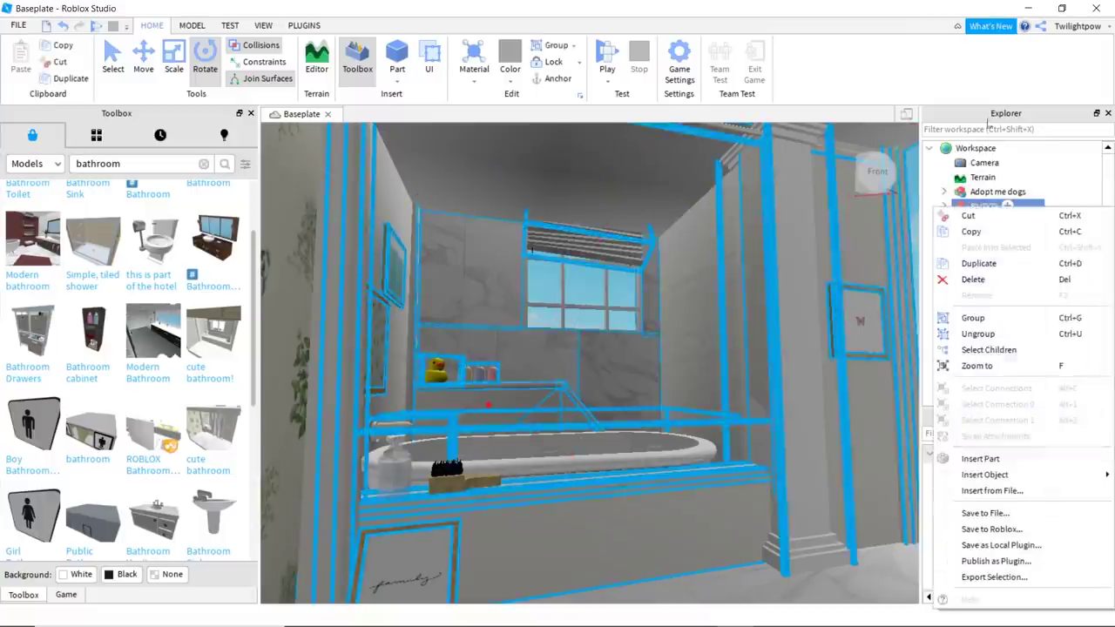
left_click(974, 319)
left_click(667, 389)
right_click_drag(668, 389, 719, 470)
scroll(732, 475, "down", 8)
left_click(727, 471)
right_click_drag(686, 403, 682, 400)
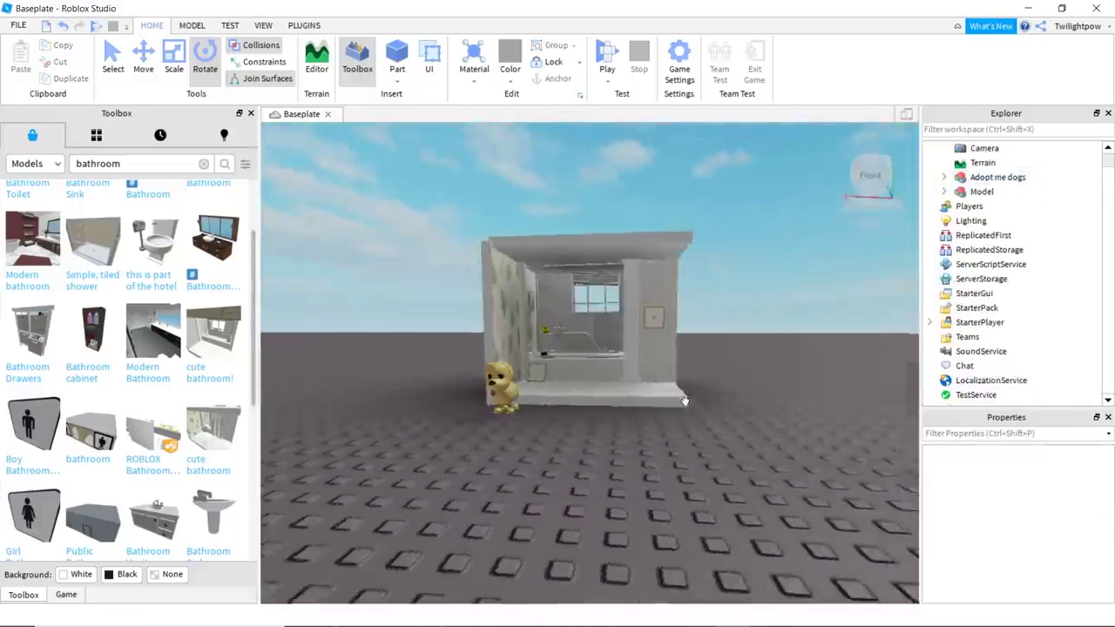
Select the dog model and switch to the Move tool.
scroll(681, 397, "up", 3)
left_click_drag(554, 424, 536, 431)
left_click(144, 77)
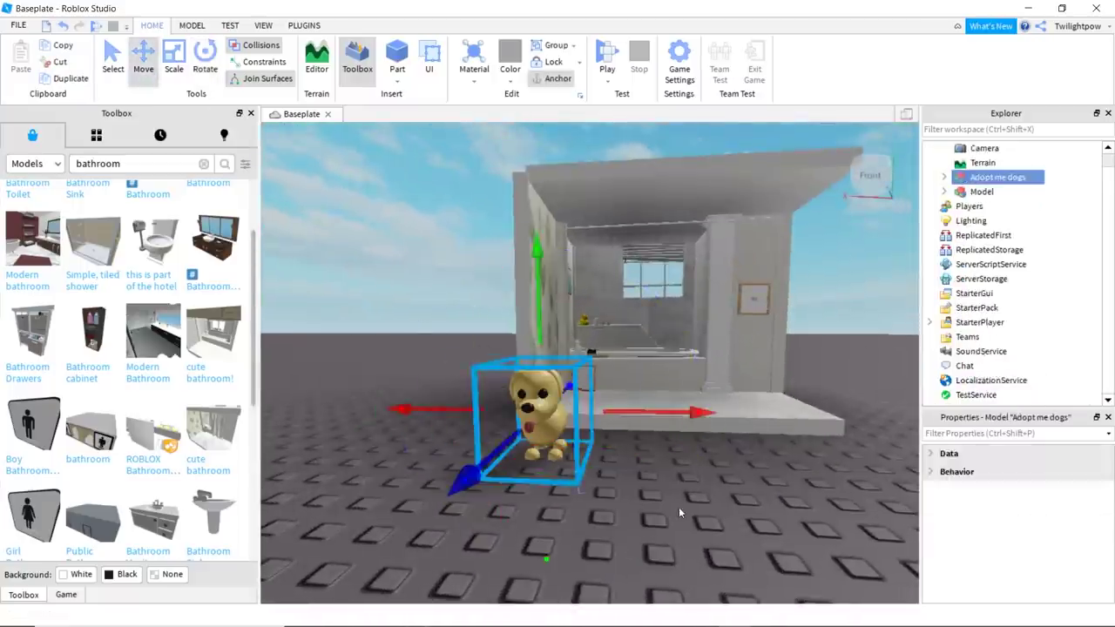
left_click(347, 205)
Spawn the creator's avatar as an R15 character at the origin using the Load Character plugin.
left_click(304, 26)
left_click(120, 69)
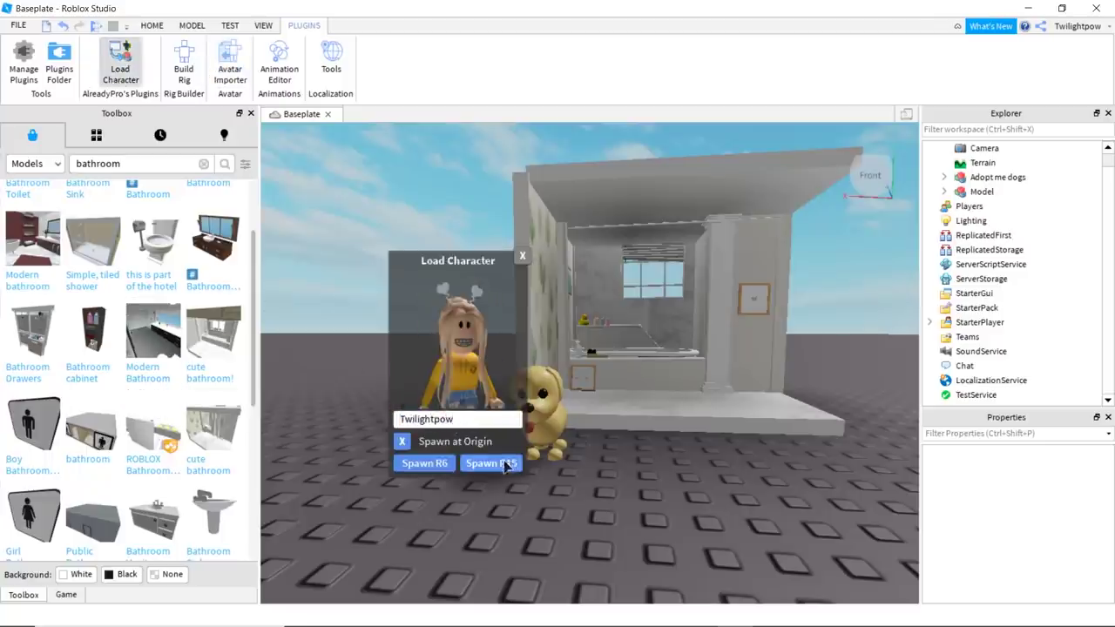
left_click(491, 463)
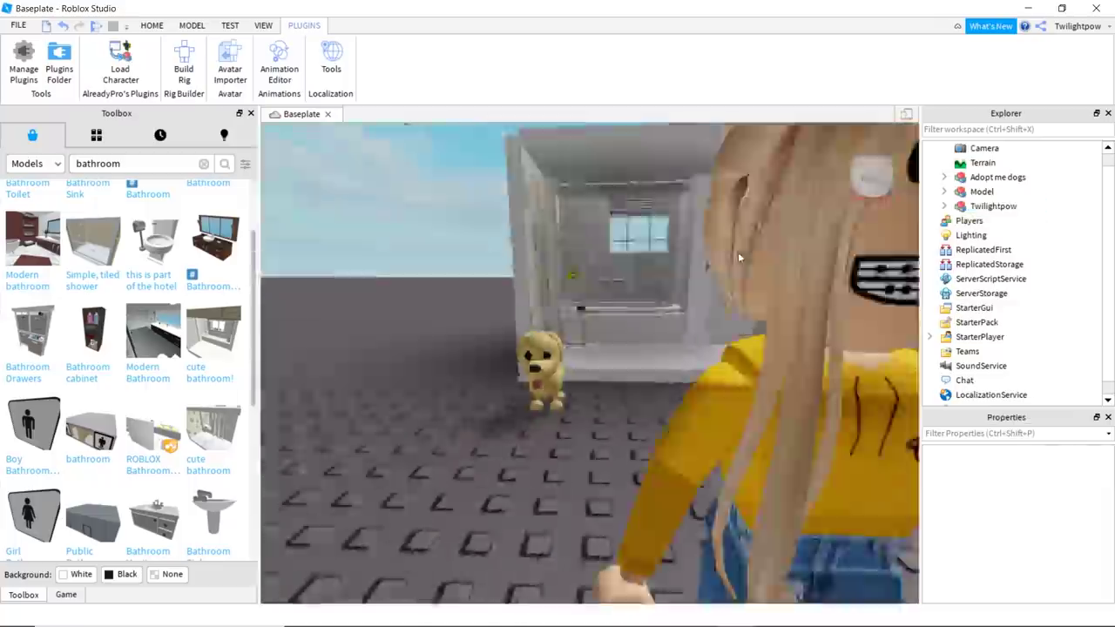
scroll(739, 258, "down", 5)
left_click(797, 375)
left_click(608, 451)
right_click_drag(607, 451, 609, 450)
scroll(614, 442, "up", 3)
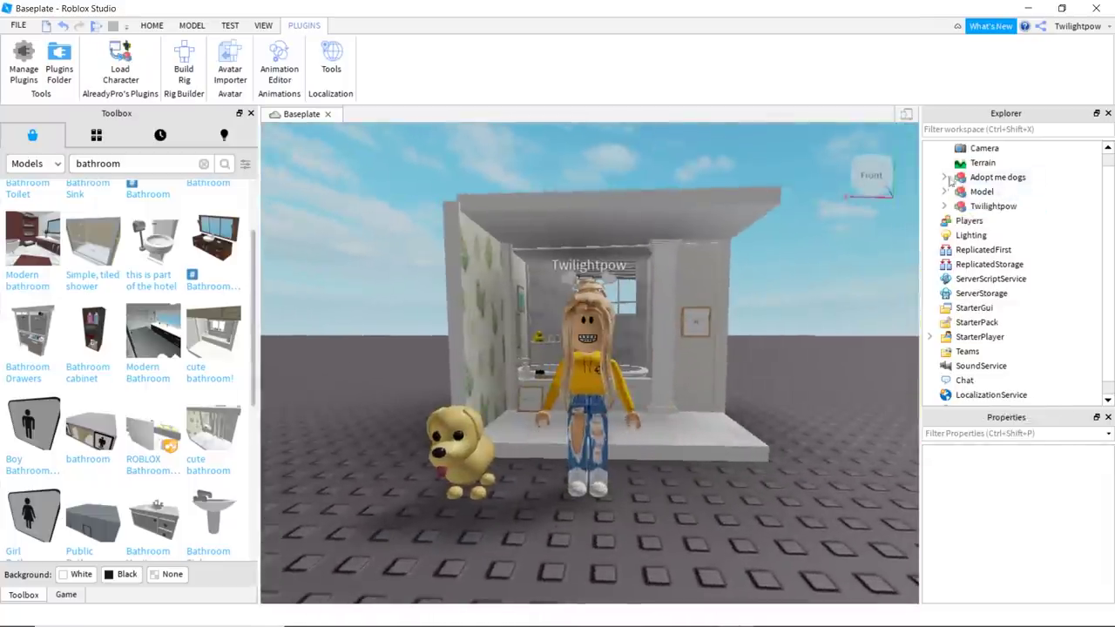
Remove the character's shirt design and delete its Bang w bun and White Heart Boppers accessories.
left_click(994, 250)
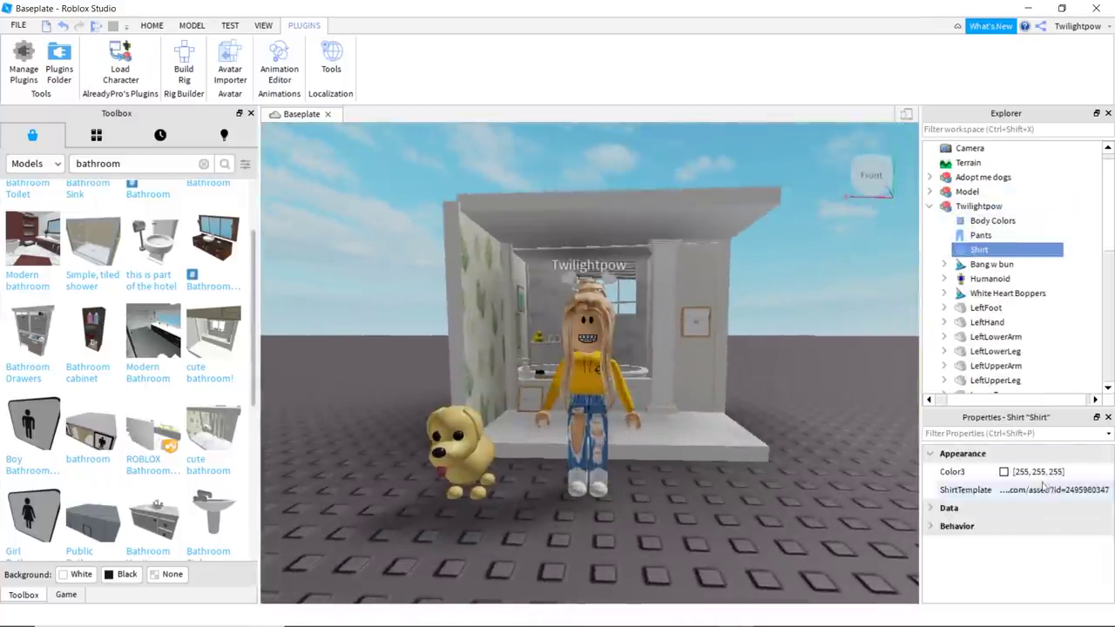
right_click(982, 296)
left_click(975, 72)
right_click(988, 264)
left_click(975, 72)
Delete the face from the character's head and collapse the character's parts.
scroll(1018, 317, "down", 7)
left_click(945, 163)
left_click(971, 291)
right_click(971, 291)
left_click(945, 142)
scroll(939, 264, "up", 2)
left_click(945, 221)
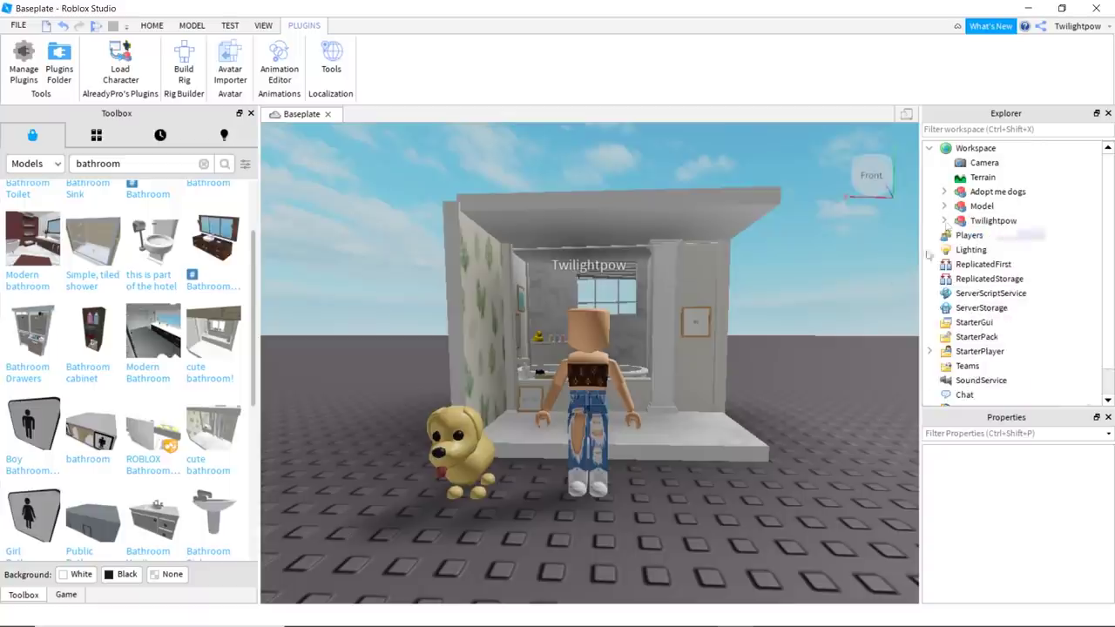
Search the model library for "wig" and insert the brown WIG model into the scene.
left_click(204, 163)
type("wig")
key("Return")
right_click_drag(673, 418, 697, 498)
left_click(213, 444)
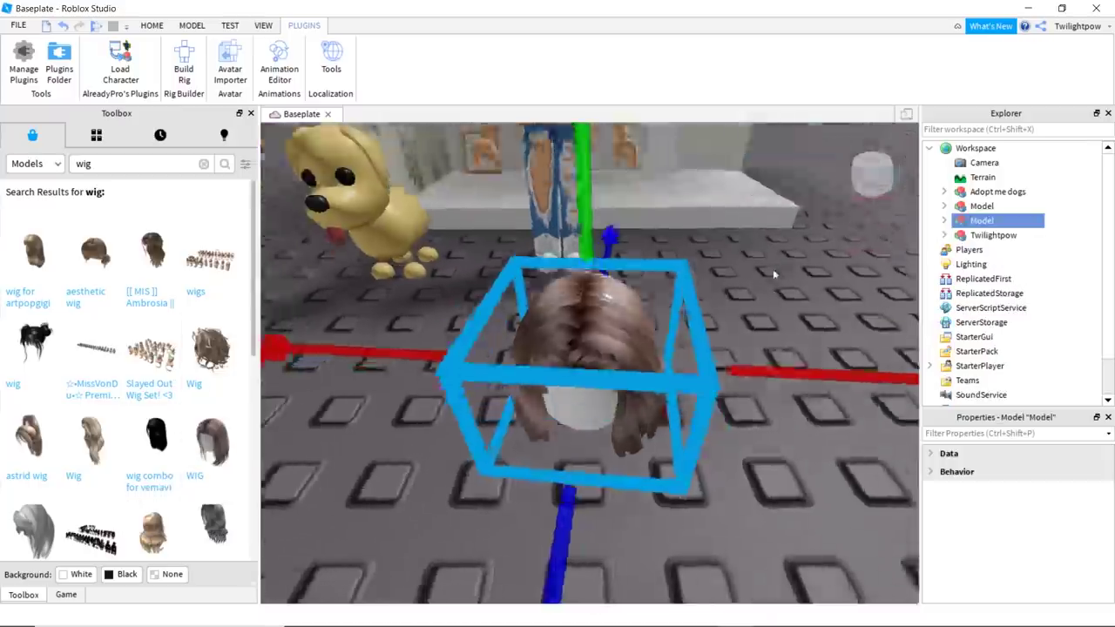
Delete the white mannequin head part from inside the wig model.
left_click(944, 220)
left_click(976, 237)
right_click(976, 242)
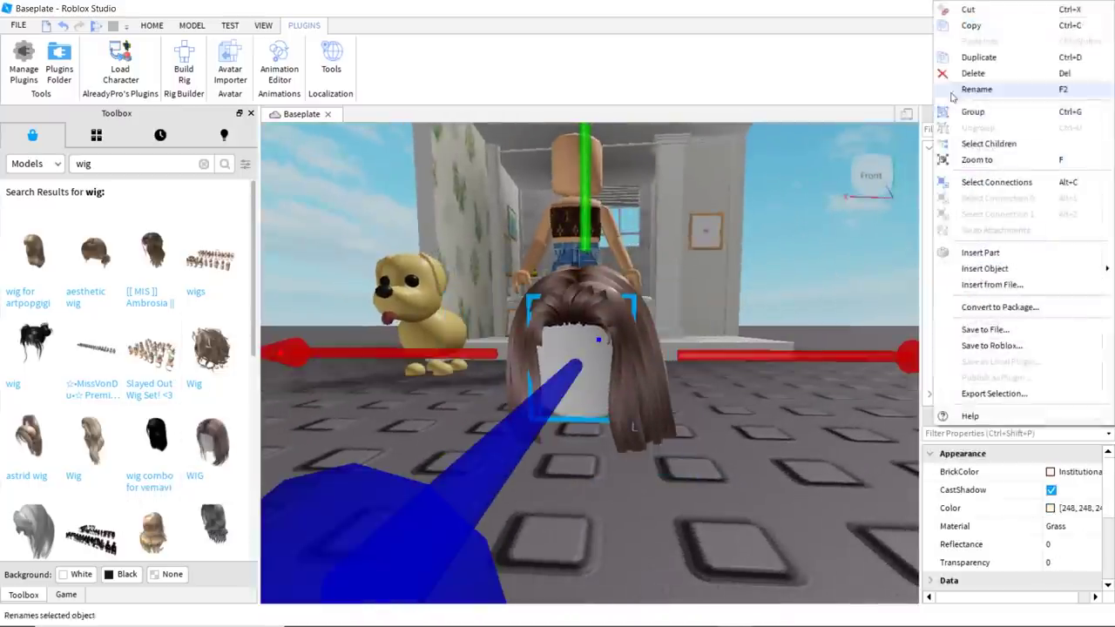
left_click(967, 70)
scroll(771, 327, "down", 5)
scroll(740, 288, "up", 5)
right_click_drag(740, 287, 799, 237)
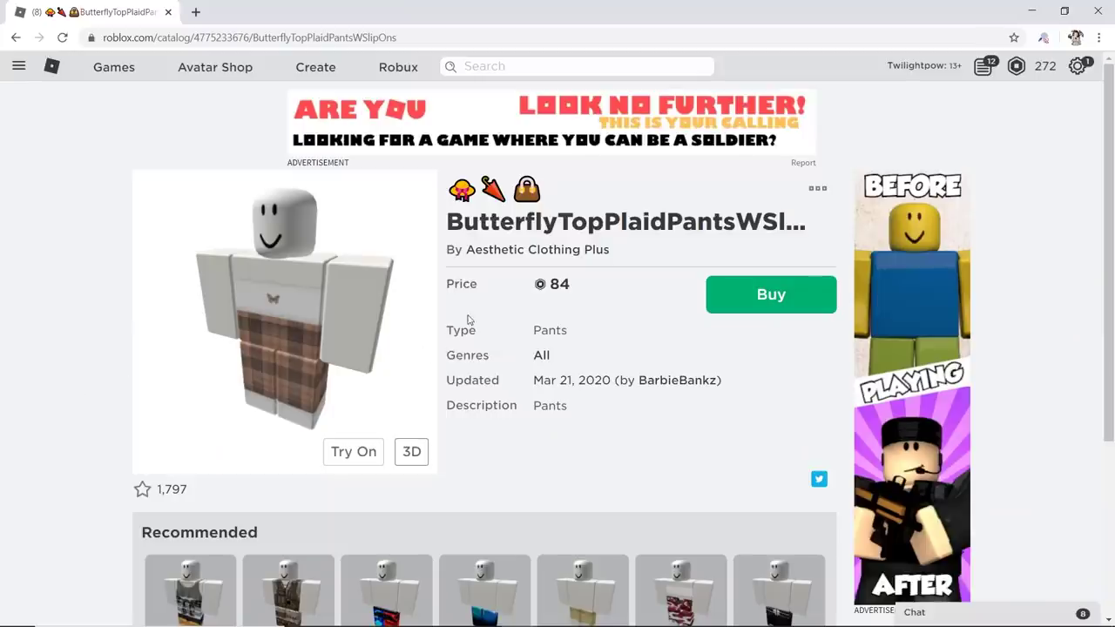
Apply the catalog's ButterflyTopPlaidPantsWSlipOns design as the character's pants template.
left_click(1030, 6)
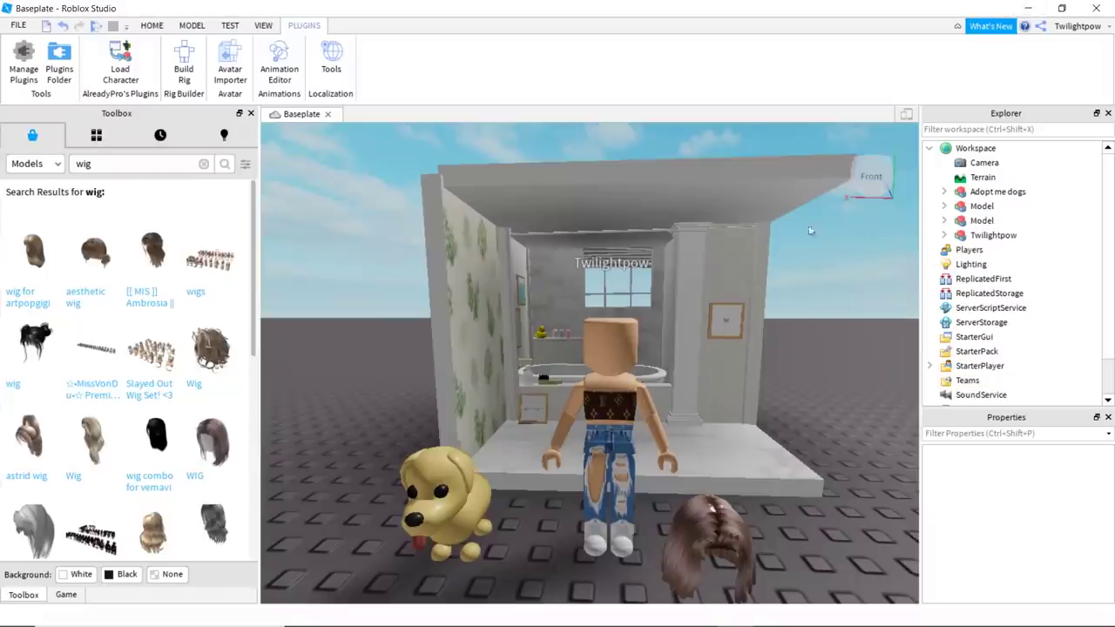
left_click(988, 235)
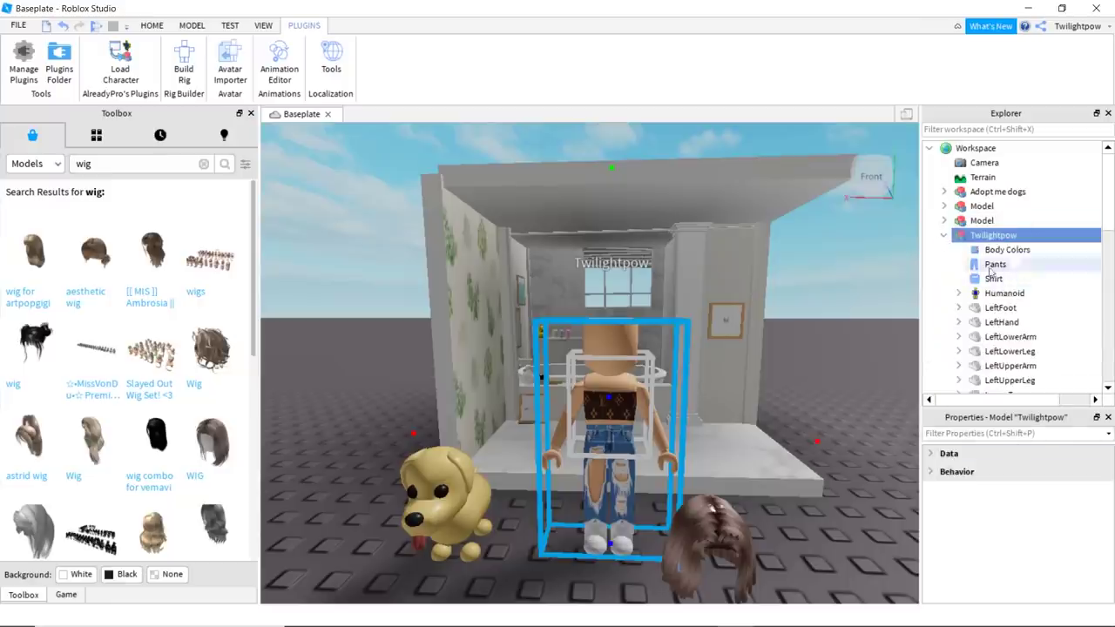
left_click(994, 264)
left_click(1058, 491)
left_click(816, 485)
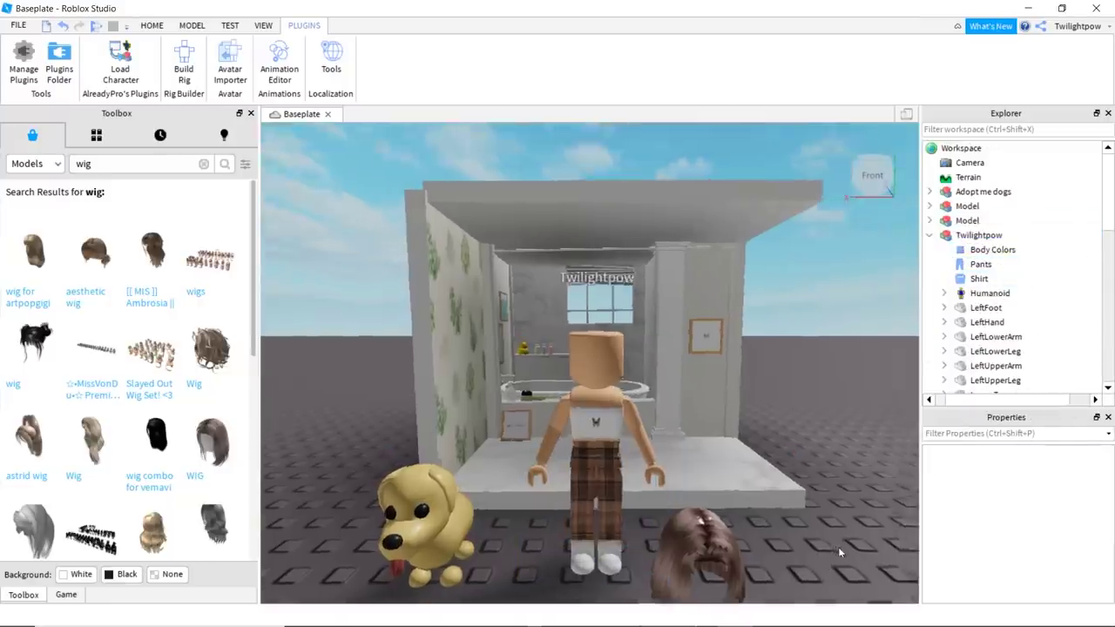
Examine the character's butterfly top and plaid pants alongside the butterfly picture on the bathroom wall.
scroll(540, 253, "up", 8)
scroll(541, 254, "down", 8)
right_click(653, 400)
left_click(754, 498)
scroll(807, 392, "up", 2)
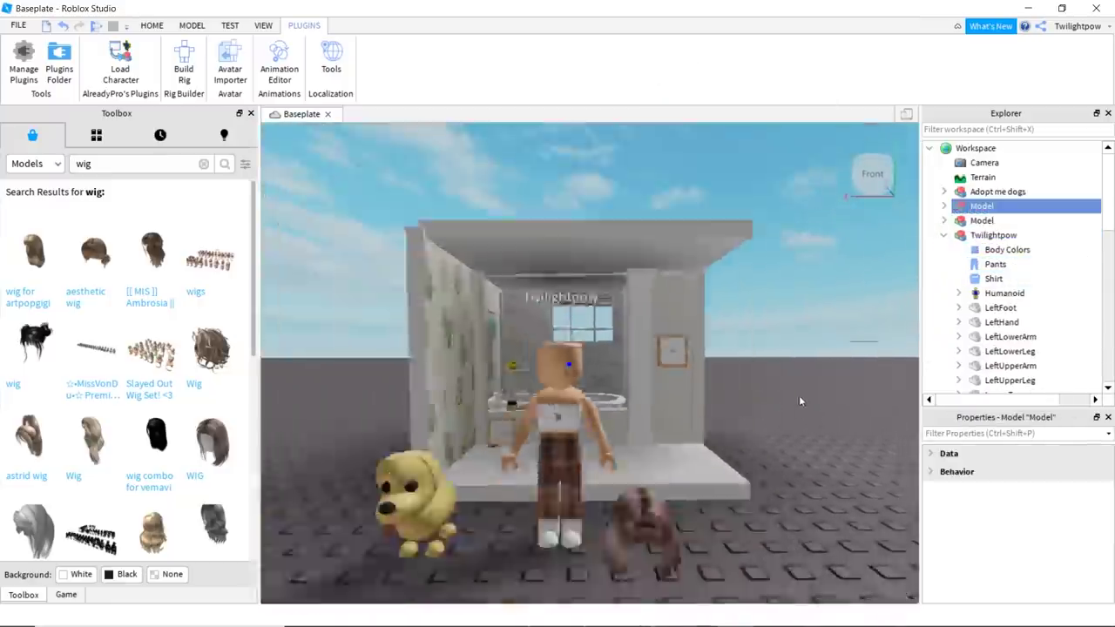
scroll(797, 398, "down", 6)
left_click(740, 442)
scroll(500, 388, "up", 9)
scroll(519, 479, "down", 4)
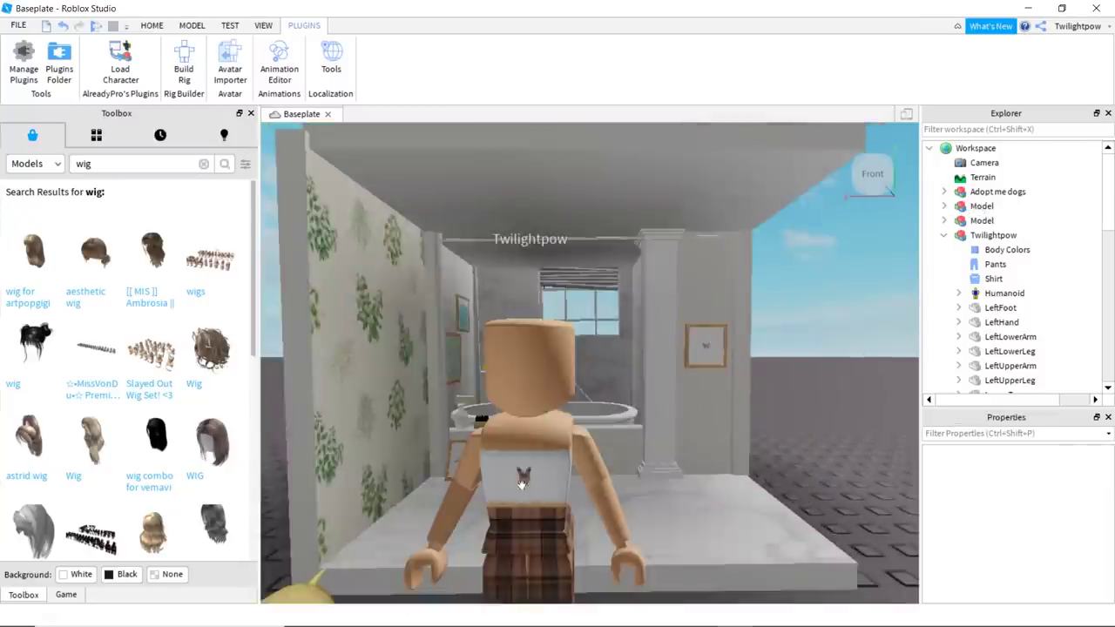
scroll(679, 296, "up", 5)
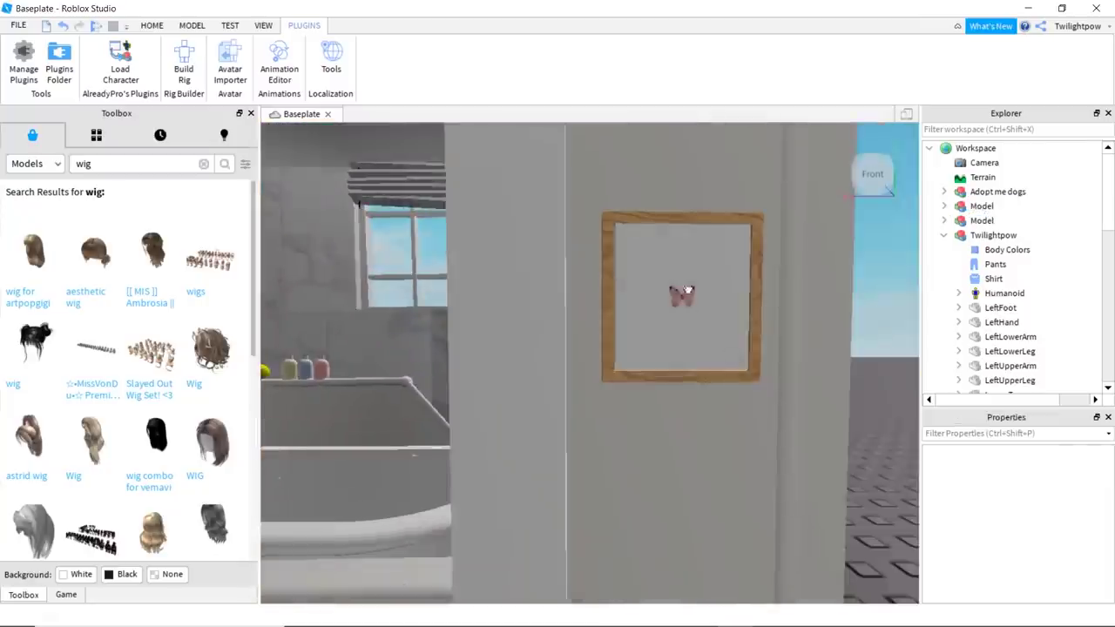
scroll(680, 296, "down", 8)
Export the dog, bathroom, wig and character models together for use in Blender.
left_click_drag(998, 191, 986, 221)
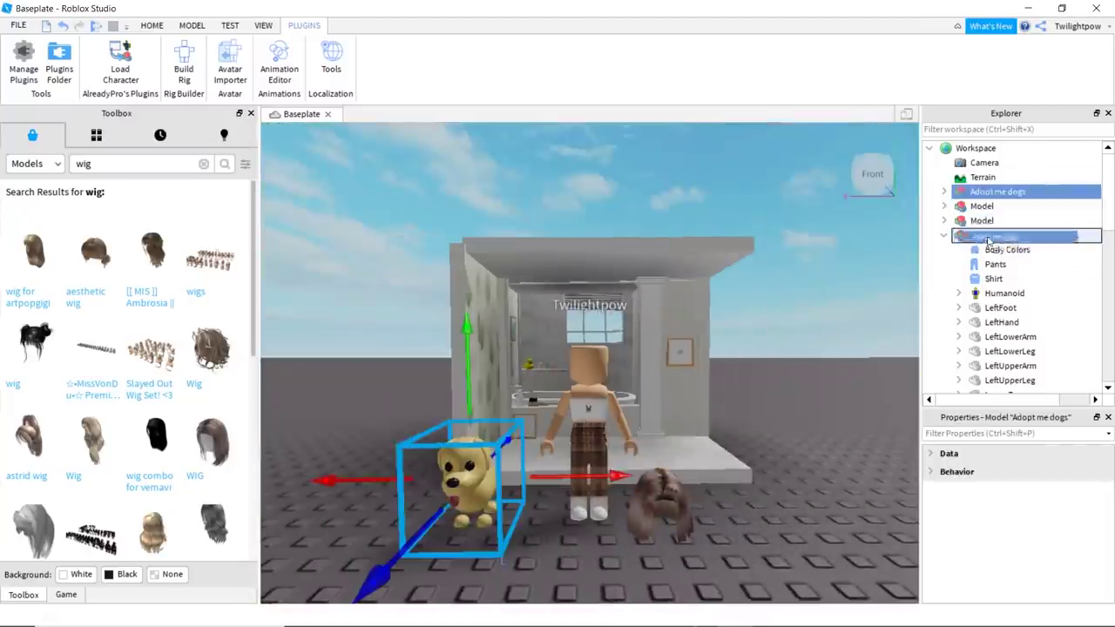
left_click_drag(981, 193, 981, 207)
left_click(946, 193)
right_click(934, 190)
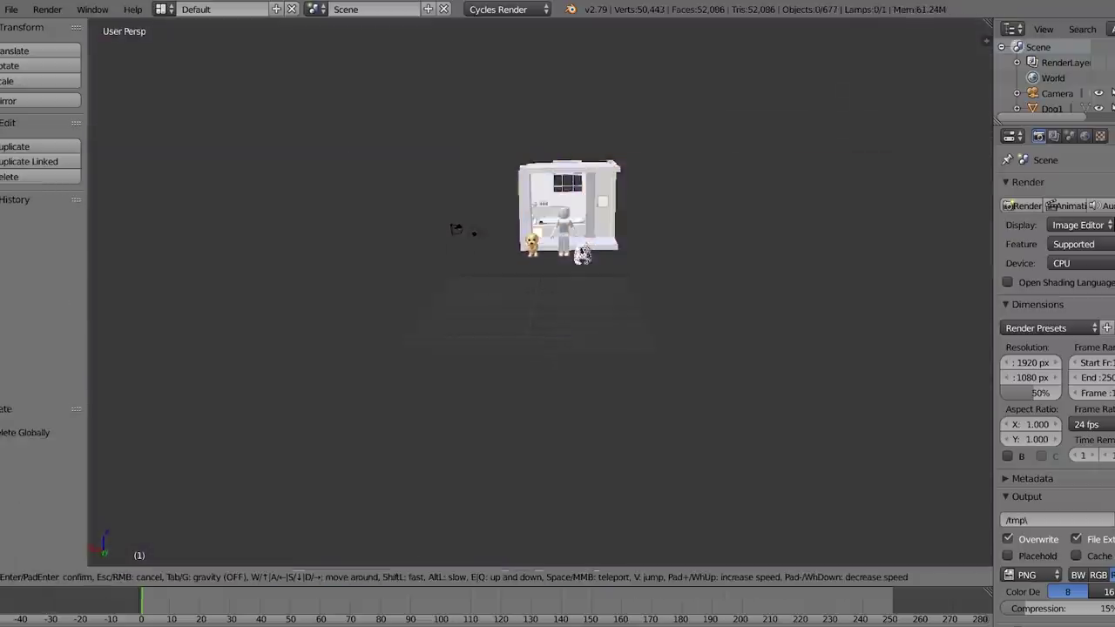
Set the imported baseplate's origin to its geometry.
key("w")
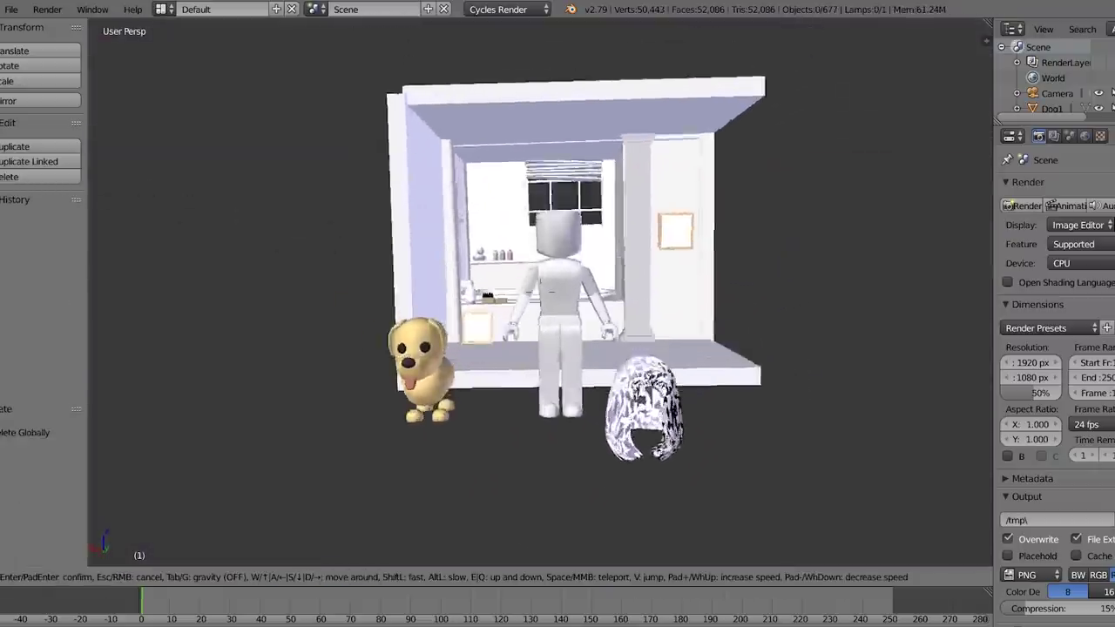
key("s")
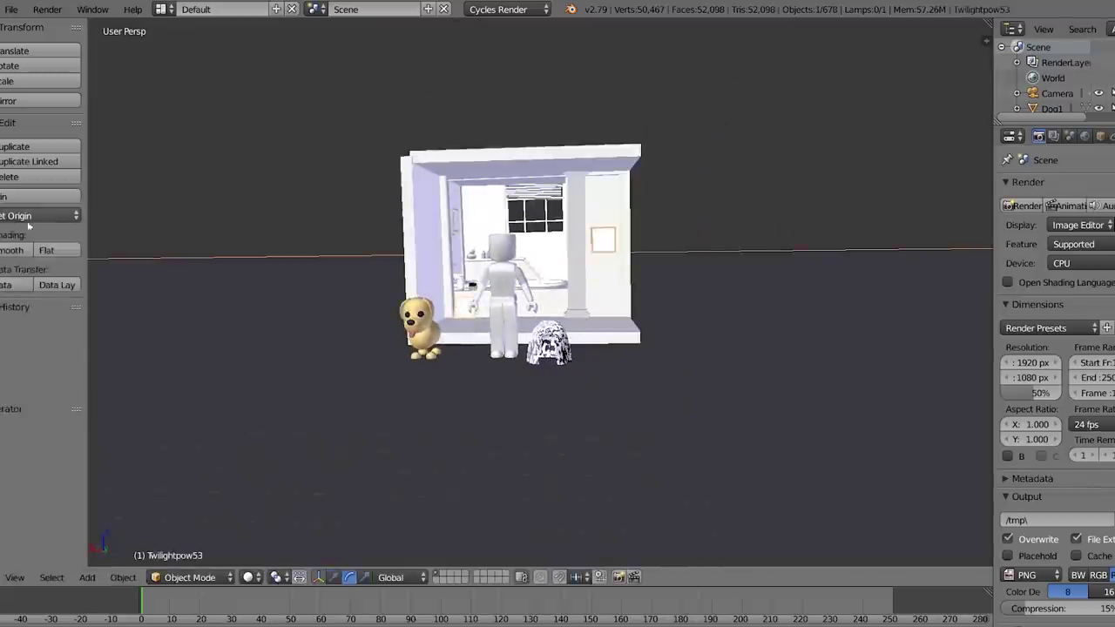
key("shift+f")
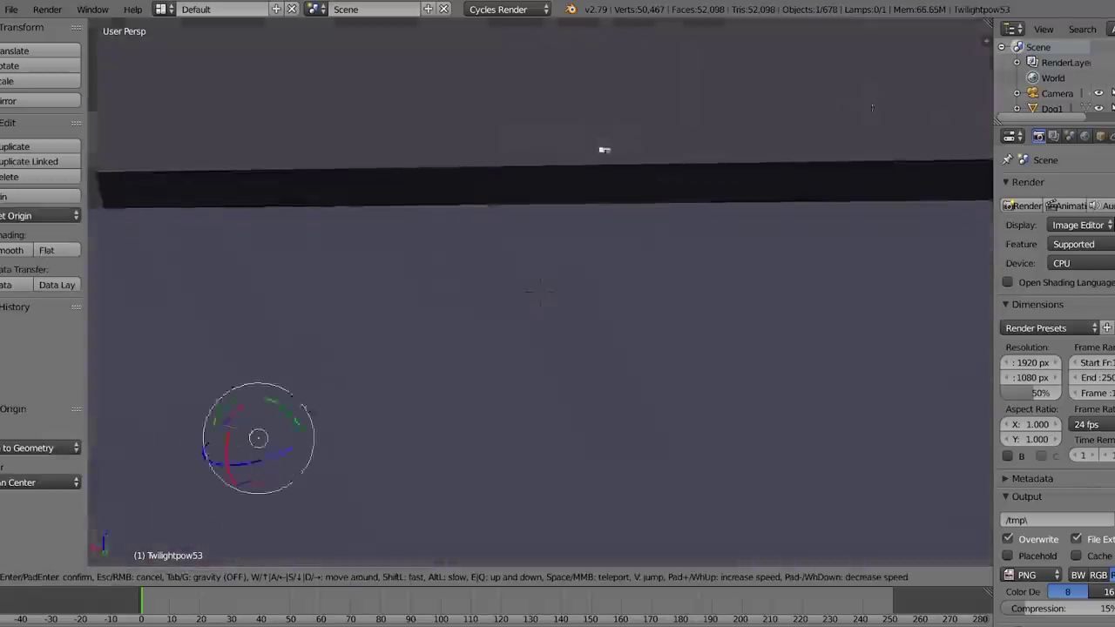
key("Escape")
left_click_drag(367, 512, 371, 515)
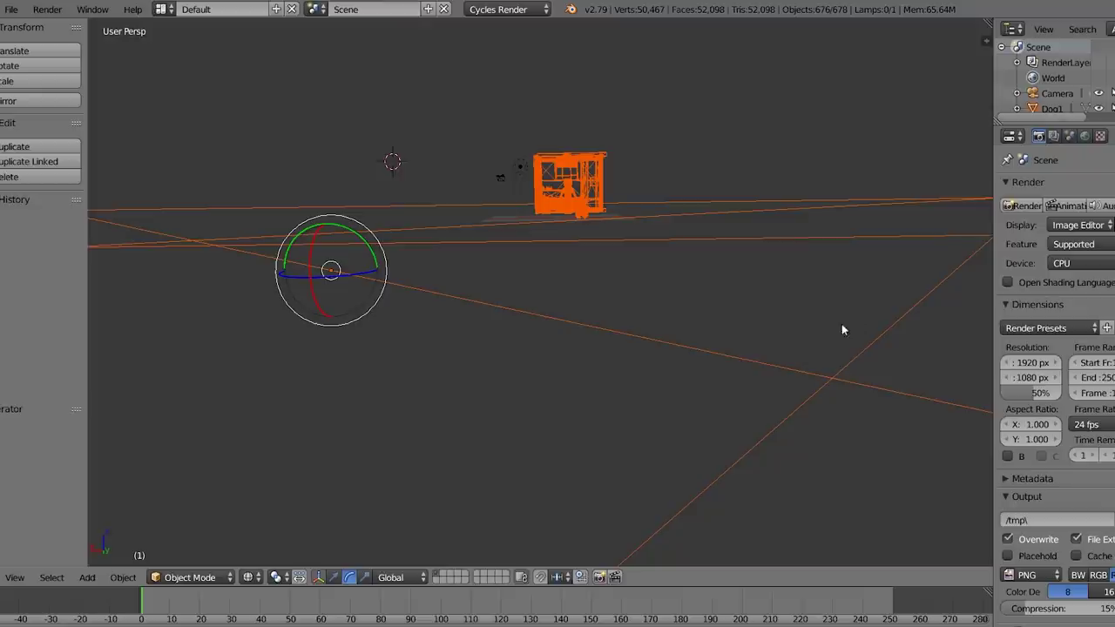
Return the viewport to solid shading and switch to the translate manipulator.
key("shift+f")
key("w")
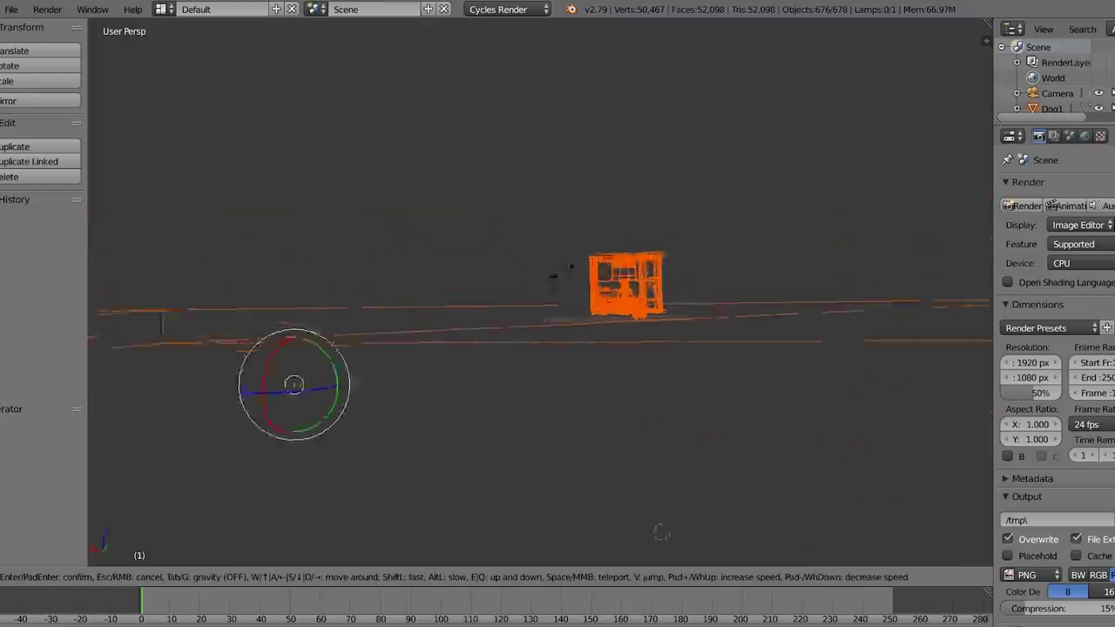
left_click(541, 293)
left_click(251, 578)
left_click(272, 527)
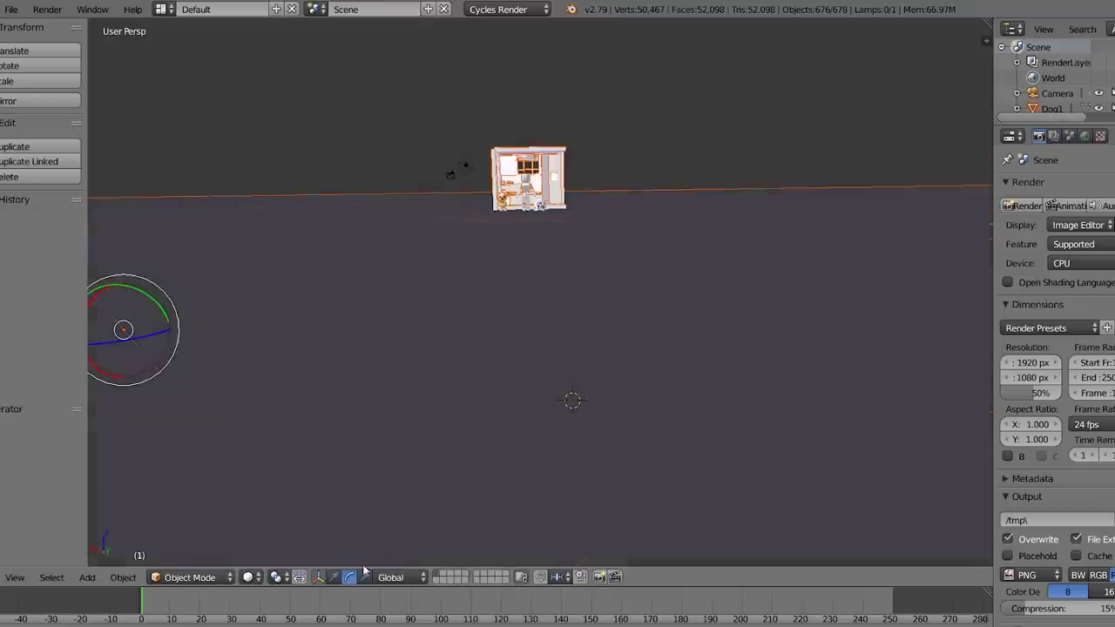
left_click(334, 578)
Delete the large baseplate from the imported scene.
key("shift+f")
left_click(540, 293)
left_click_drag(346, 306, 99, 399)
right_click(633, 319)
key("x")
left_click(634, 319)
Select the dog's parts together and move them about -1.095 along X and -5.983 along Y onto the bathroom floor.
key("shift+f")
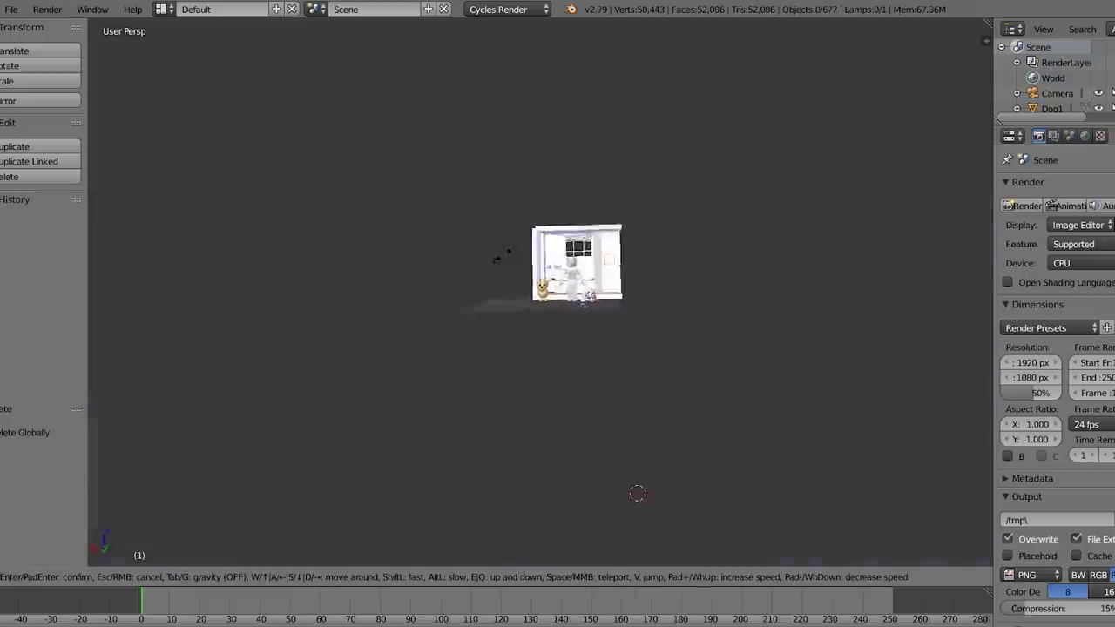
key("w")
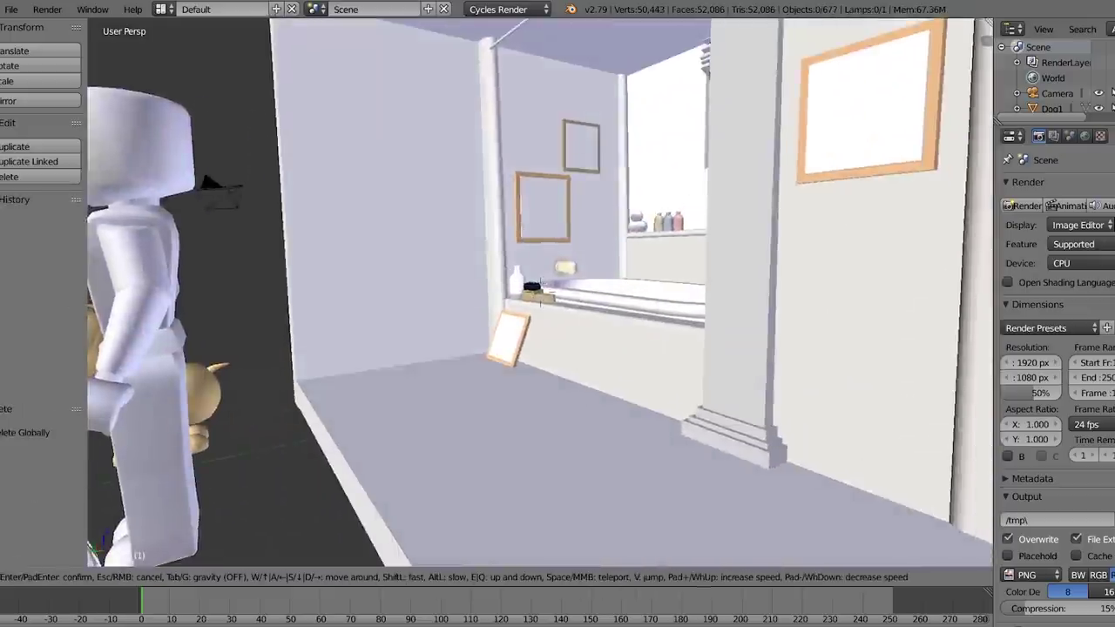
key("s")
left_click(540, 293)
right_click(433, 443)
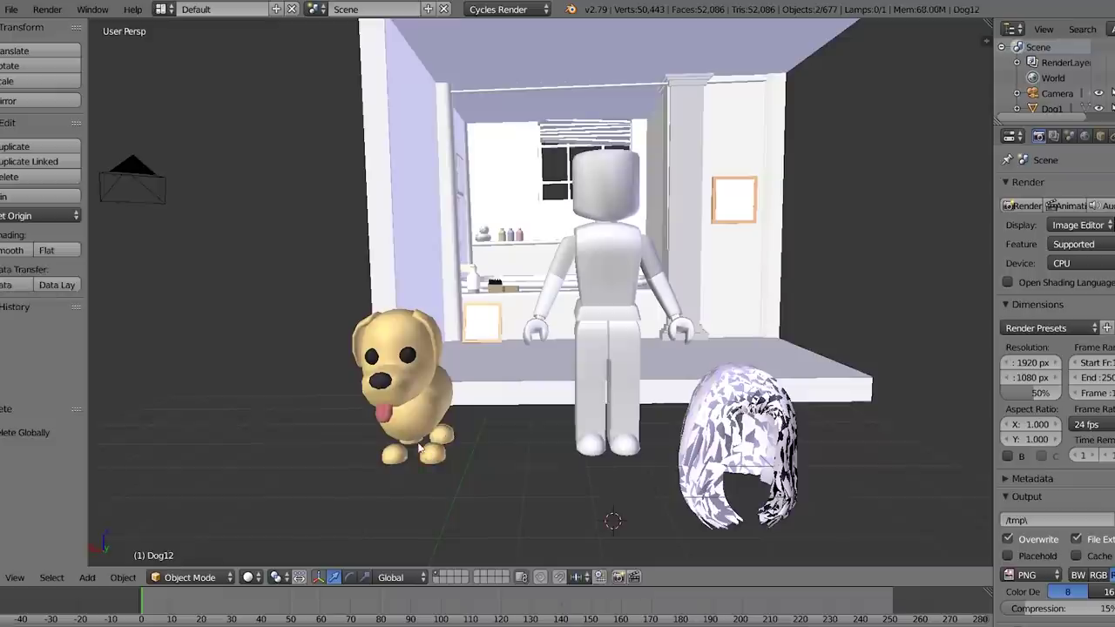
right_click(415, 448, "shift")
key("KP_Decimal")
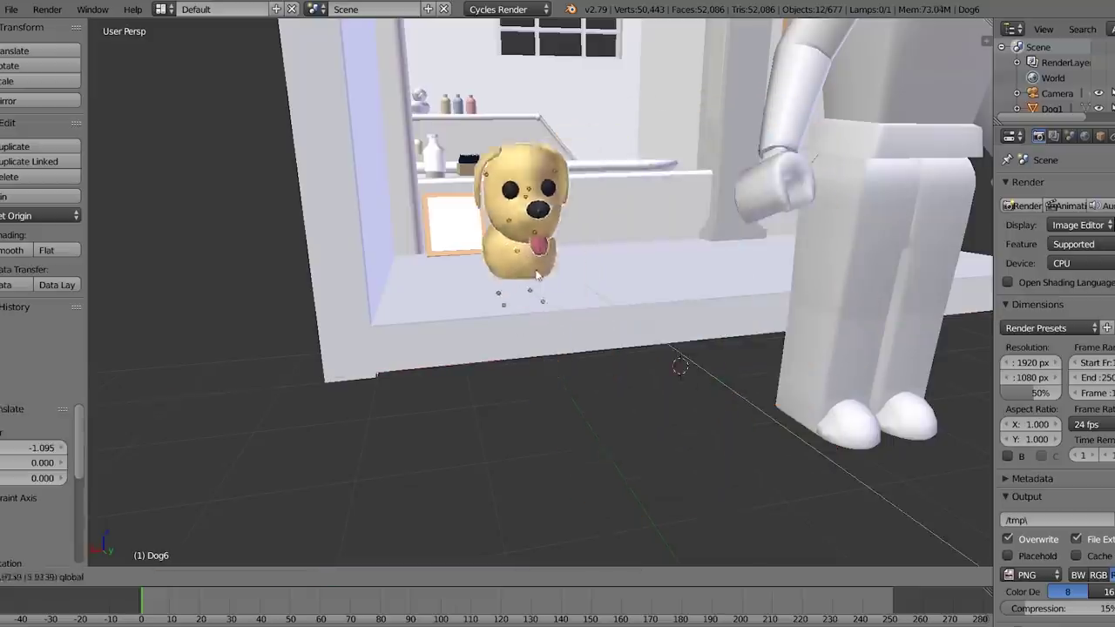
key("shift+f")
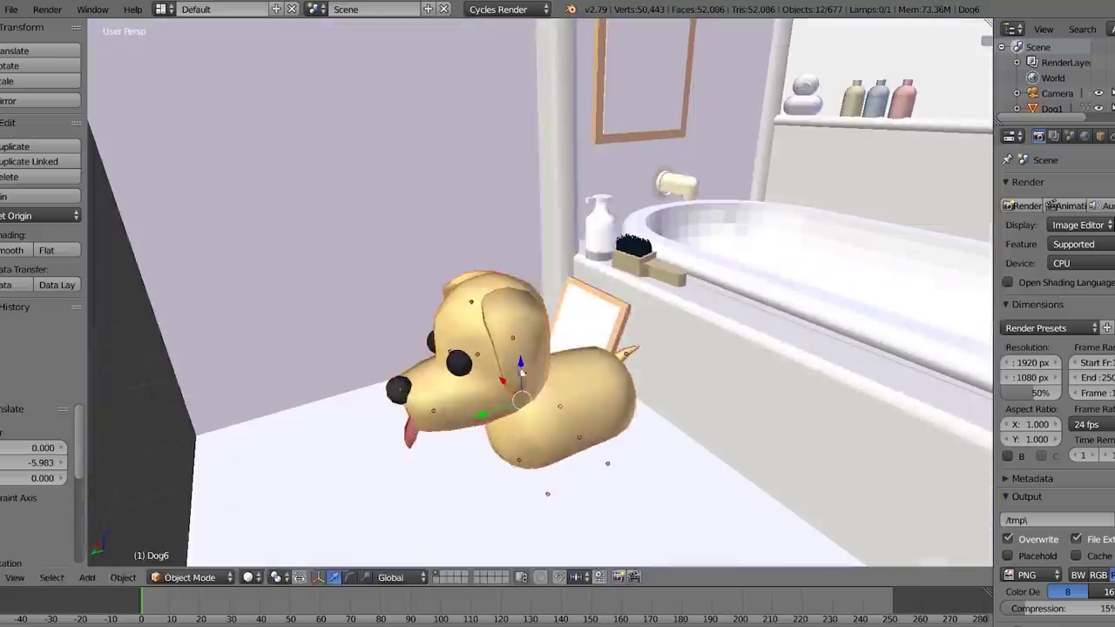
Move the dog into the bathtub and rotate it to face out over the tub's front edge.
key("g")
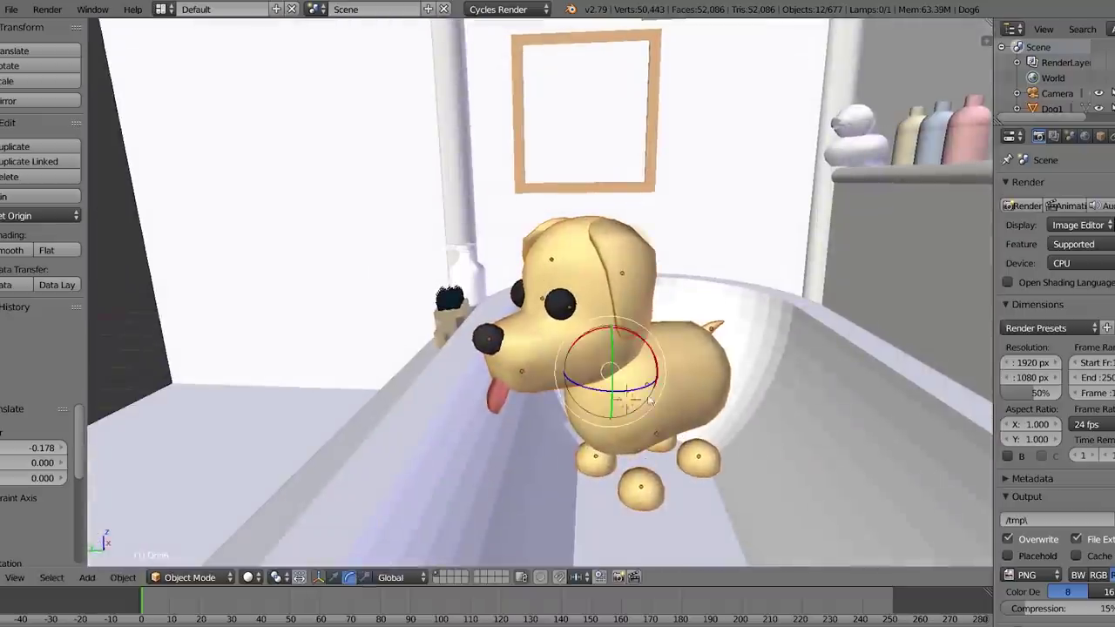
left_click_drag(647, 386, 357, 540)
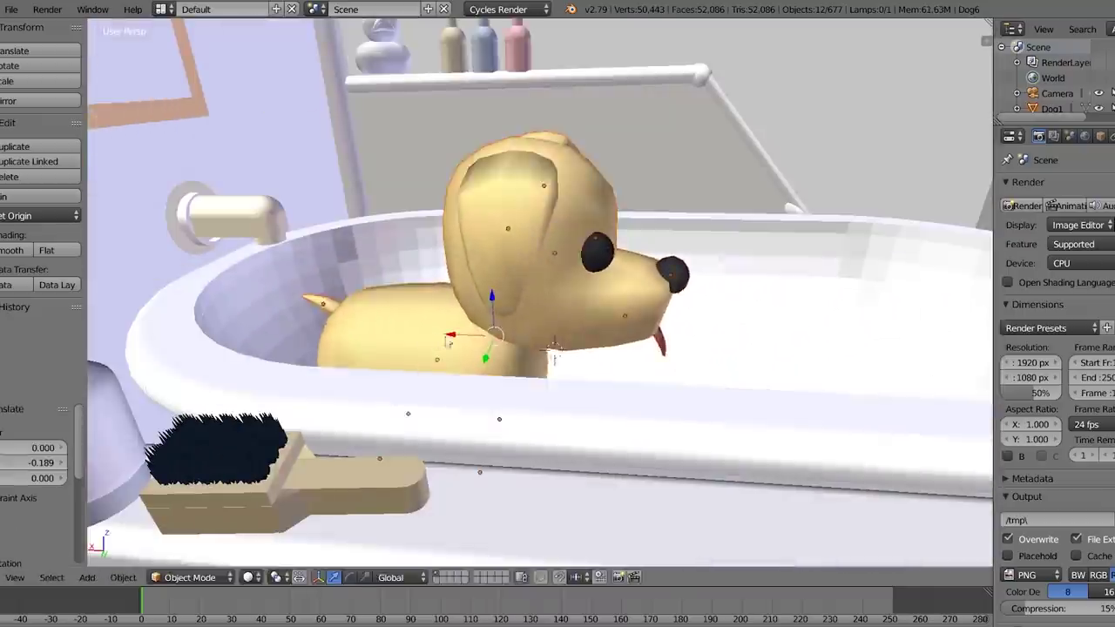
left_click_drag(697, 374, 625, 354)
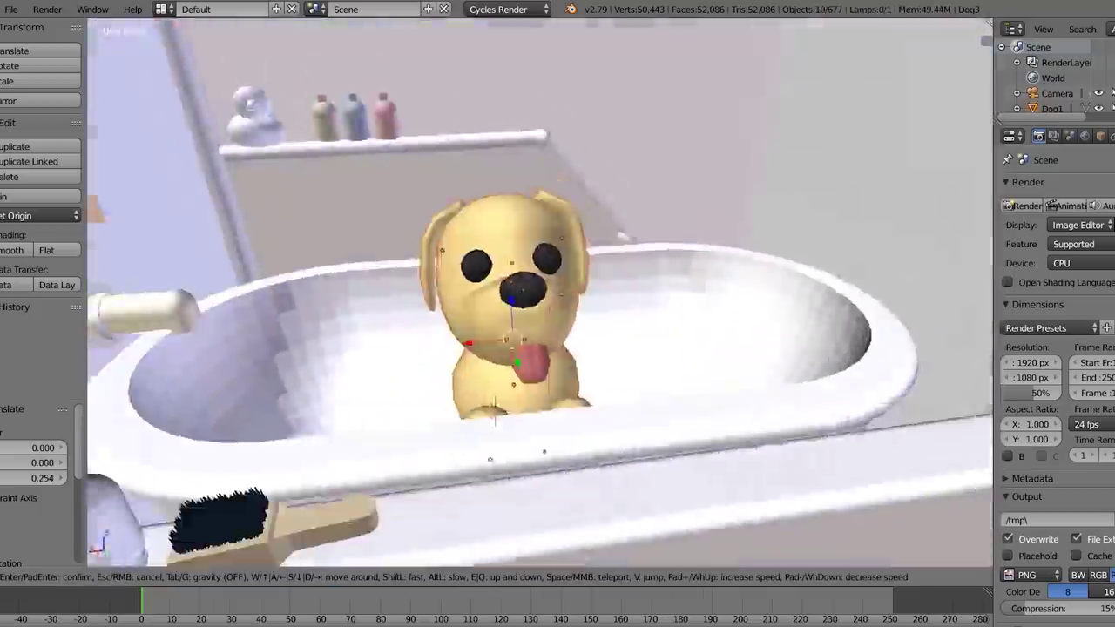
Rotate the character's legs to point toward the bathtub and move them onto the bathroom floor in front of it.
key("w")
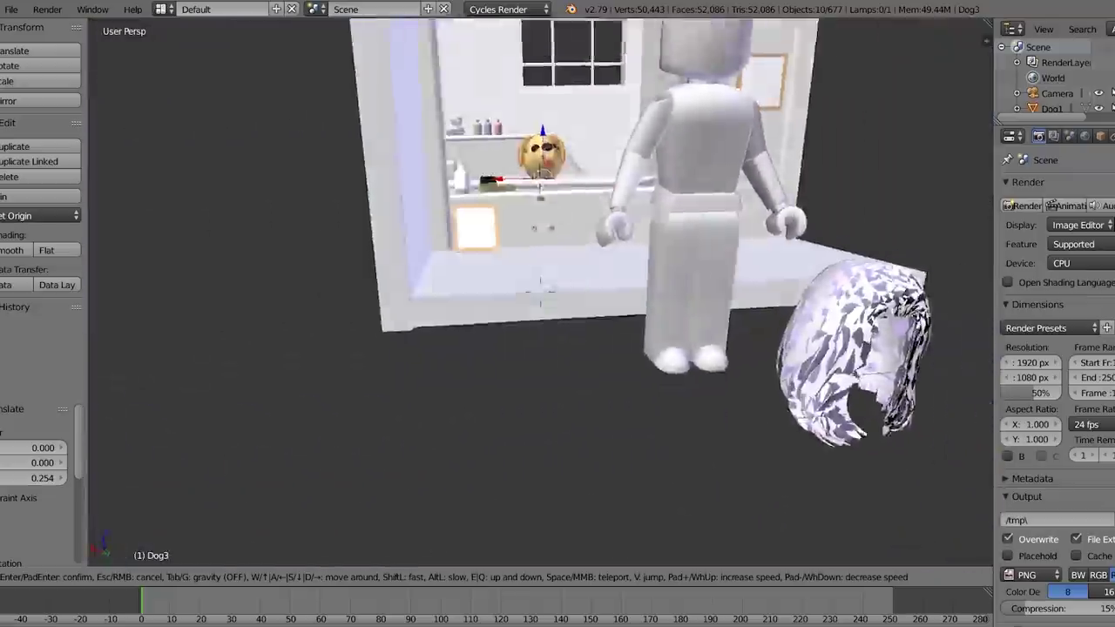
key("Return")
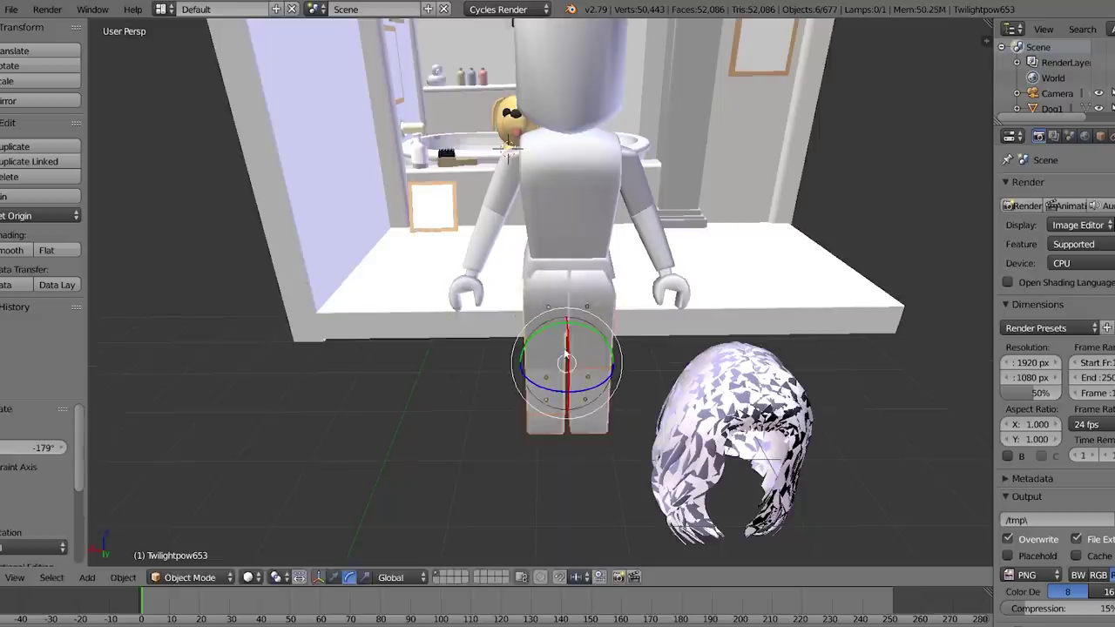
left_click_drag(567, 353, 562, 364)
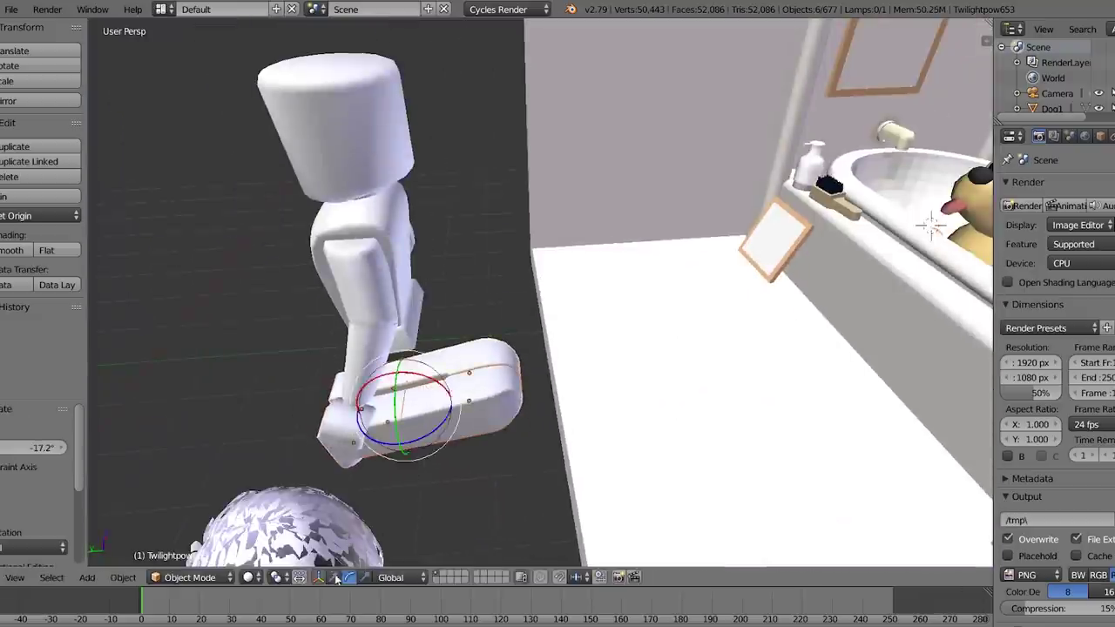
left_click(336, 578)
left_click_drag(361, 416, 666, 307)
Rotate the lower legs and feet about 93.7° at the knees and shift them about -0.187 along Z.
middle_click_drag(714, 323, 501, 363)
scroll(500, 363, "up", 4)
key("r")
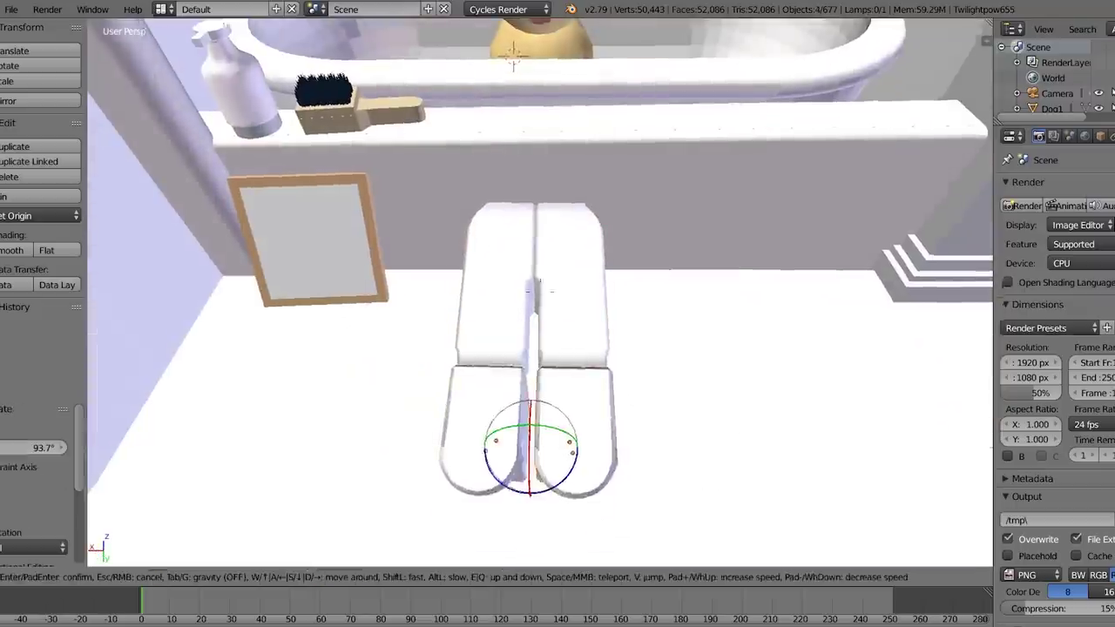
key("Escape")
middle_click_drag(802, 440, 633, 394)
left_click_drag(653, 317, 655, 337)
Tilt the thighs more steeply beside the bathtub and reposition the leg parts for a kneeling pose.
right_click(498, 376)
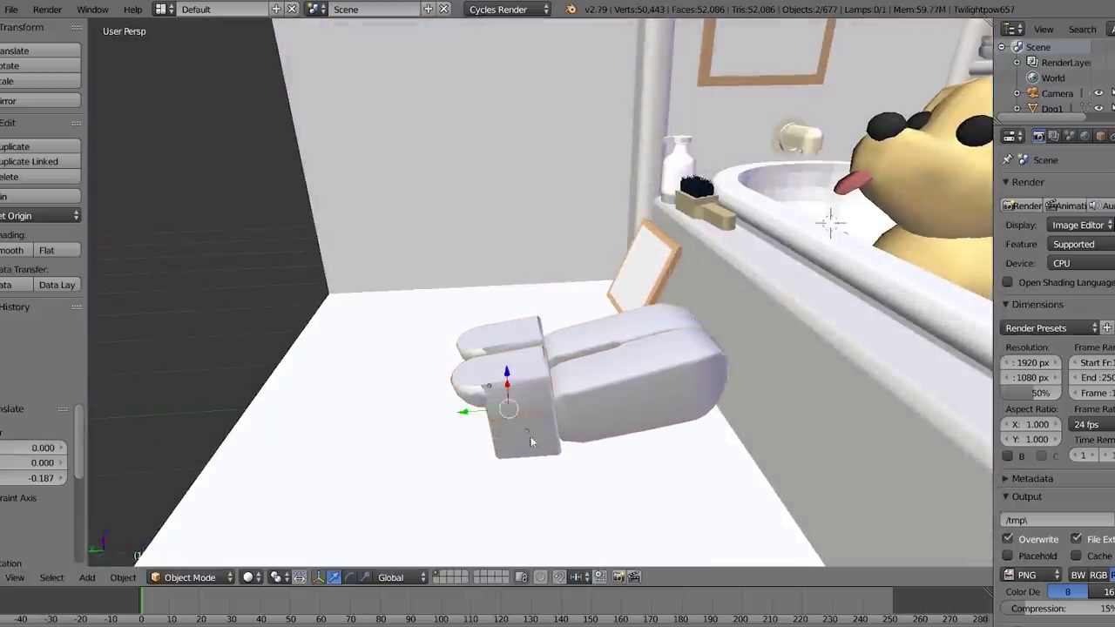
right_click(530, 436, "shift")
key("shift+f")
left_click(541, 294)
right_click(777, 243, "shift")
left_click_drag(741, 297, 775, 175)
left_click_drag(821, 212, 809, 209)
key("shift+f")
left_click(540, 294)
Rotate the lower legs about -71.7° and move them to meet the knee ends of the thighs.
right_click(525, 337)
left_click_drag(528, 333, 552, 304)
left_click(335, 577)
left_click_drag(500, 336, 525, 334)
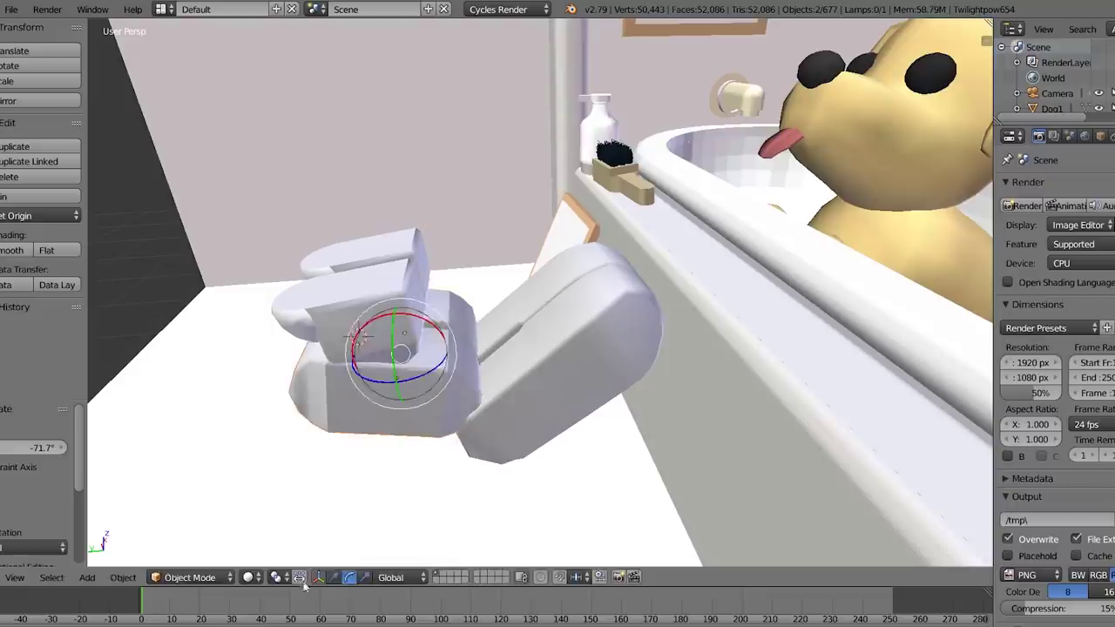
key("g")
key("z")
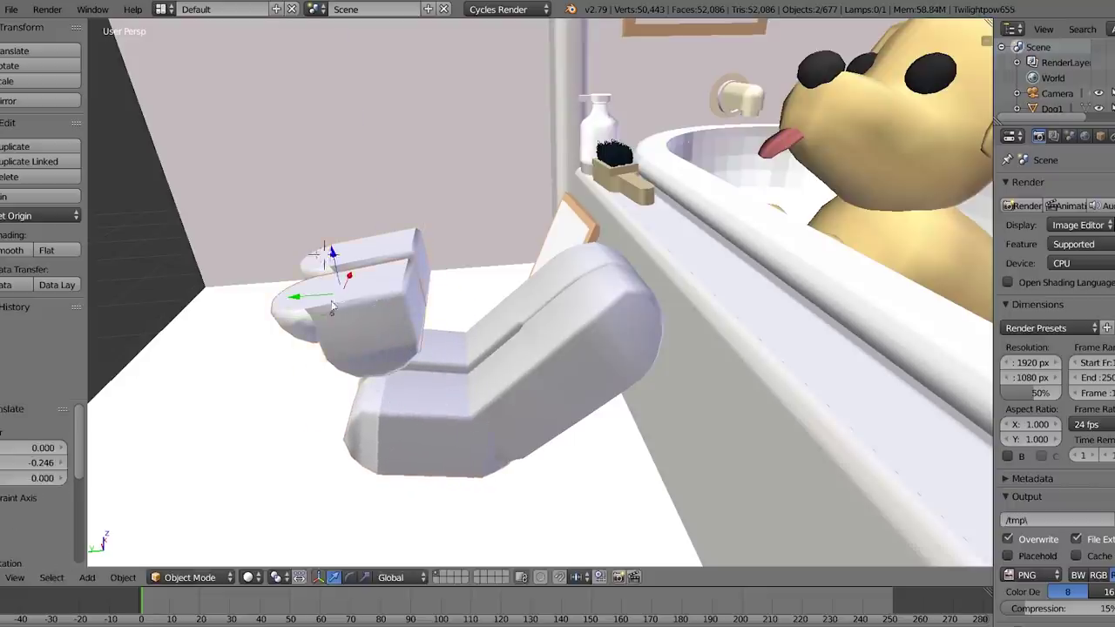
Move the feet down and back onto the ends of the lower legs, finishing with about 0.014 along X.
left_click_drag(333, 254, 342, 314)
left_click_drag(307, 354, 282, 356)
key("shift+f")
left_click(540, 293)
left_click_drag(577, 440, 571, 440)
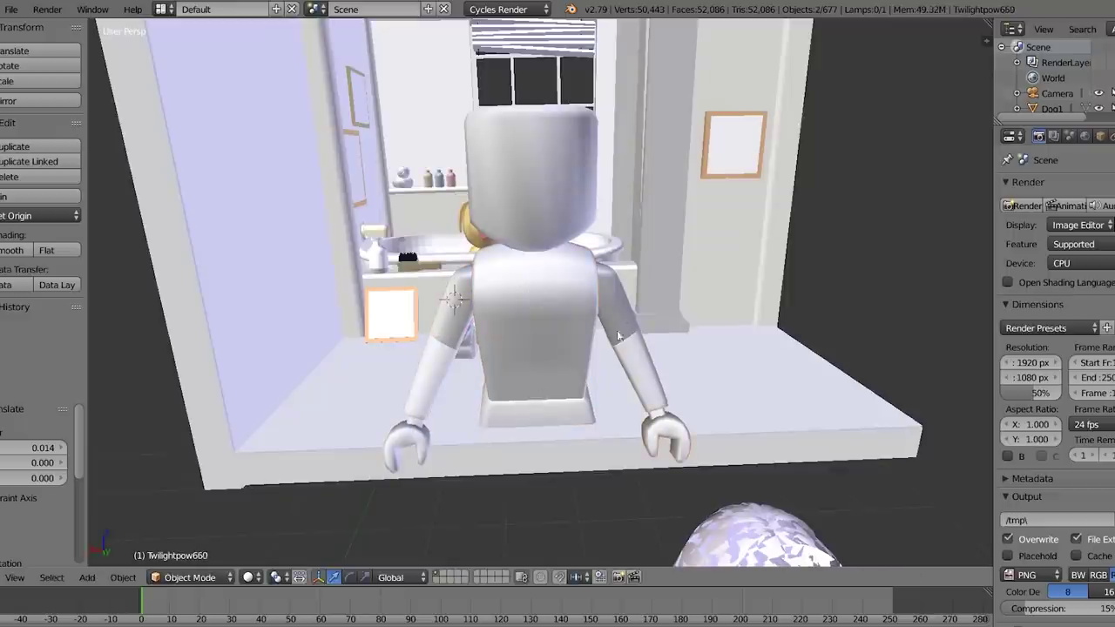
Set the arm parts' origins to their geometry and rotate the arms and hands outward from the torso.
left_click(39, 215)
left_click(75, 226)
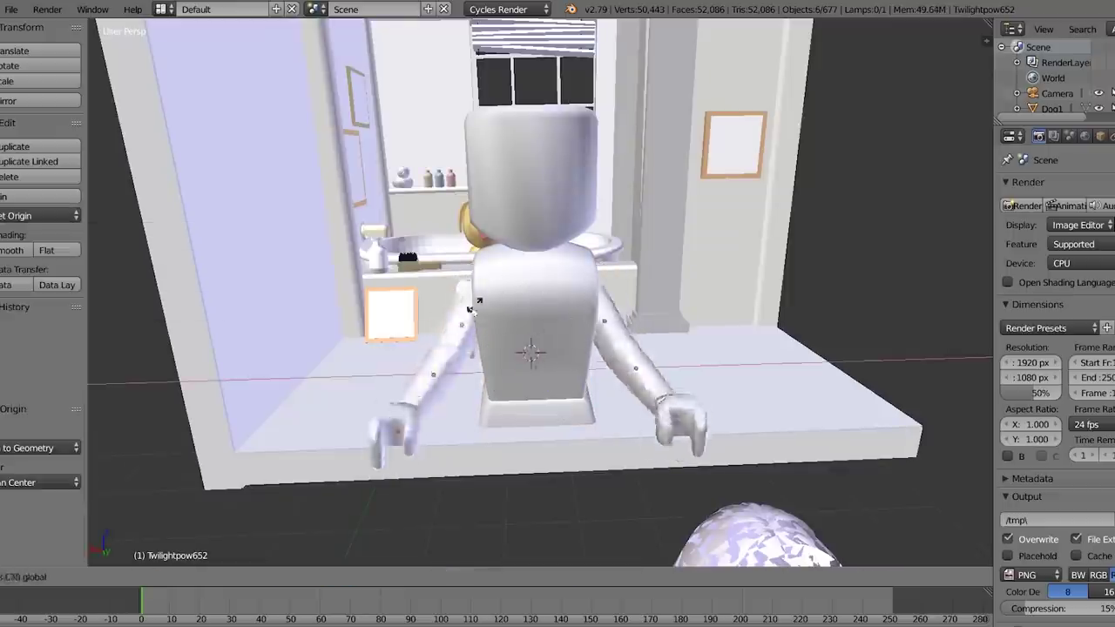
left_click(560, 351)
left_click(534, 309)
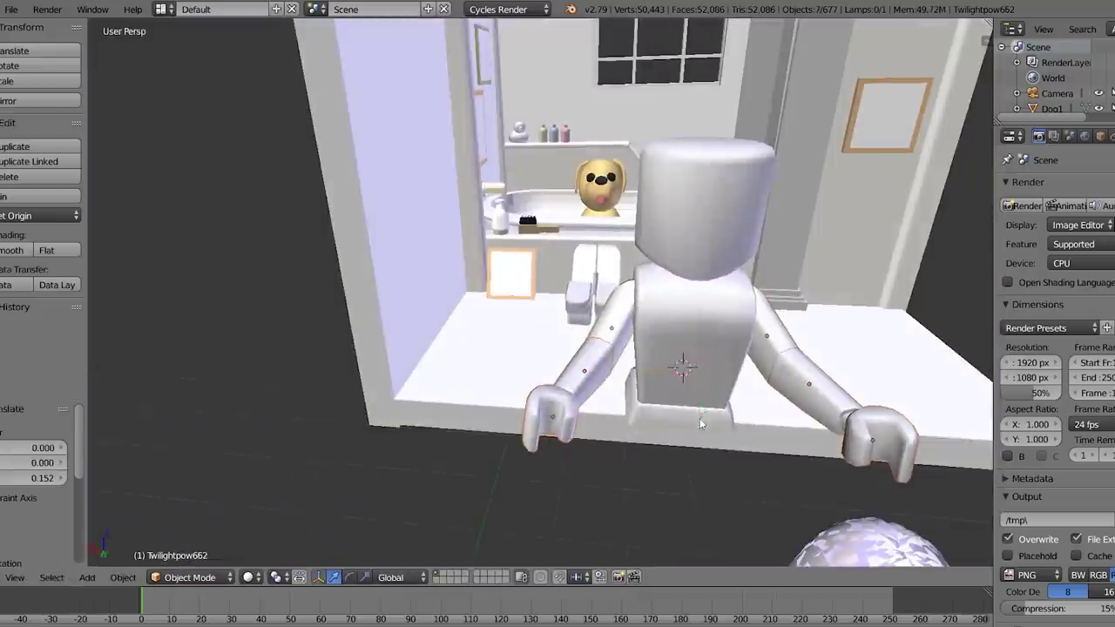
Set the arm parts' origins to geometry again and move the whole upper body about -6.479 along Y onto the kneeling legs.
left_click(39, 215)
left_click(70, 253)
left_click_drag(671, 375, 607, 434)
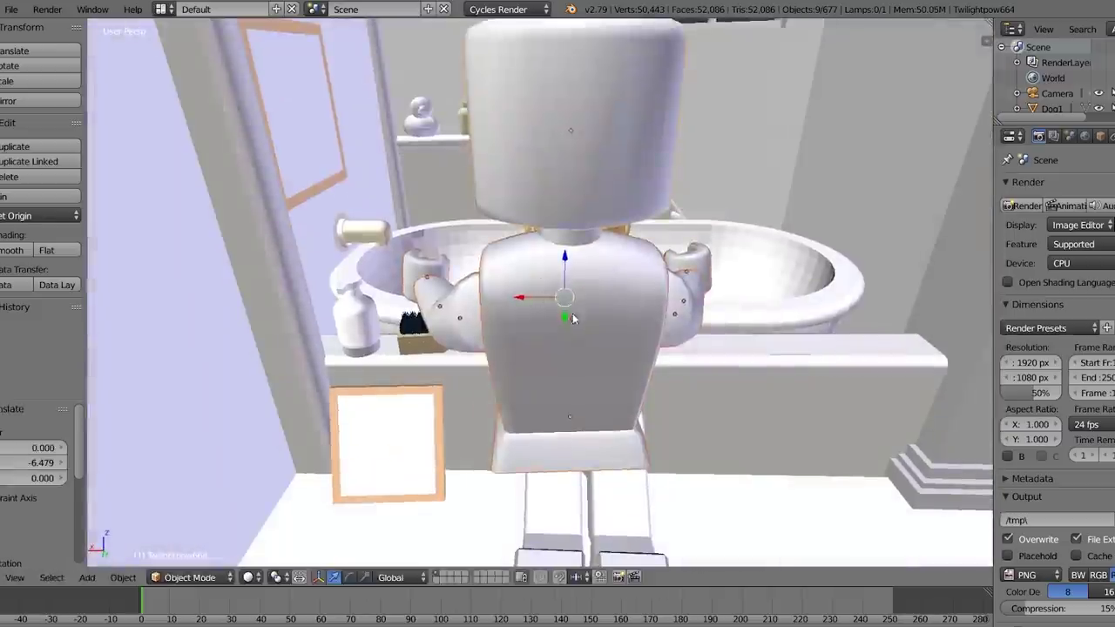
Rotate the upper body about 2.72° and nudge it along X to centre it over the legs.
left_click(351, 576)
left_click_drag(589, 275, 593, 264)
left_click(335, 576)
left_click_drag(589, 203, 602, 245)
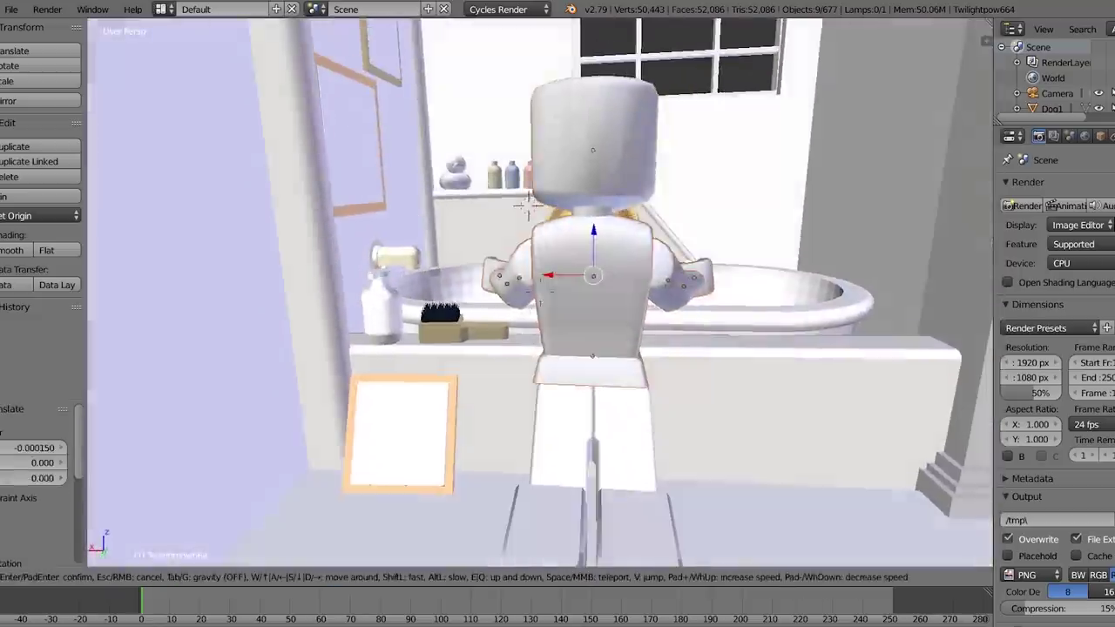
left_click(540, 292)
left_click_drag(545, 278, 550, 282)
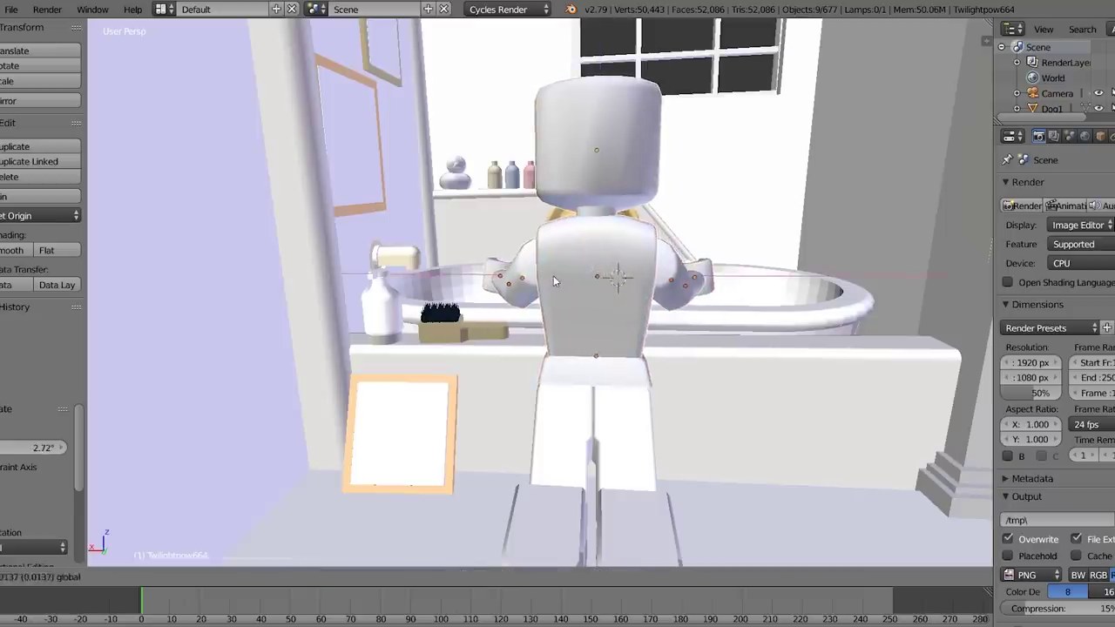
key("g")
key("x")
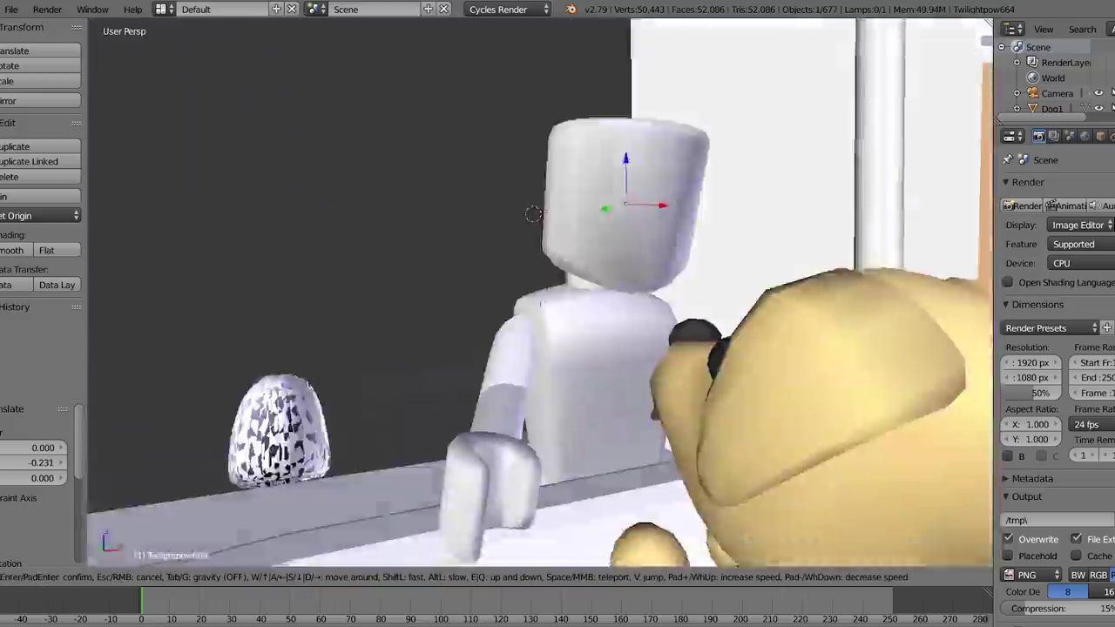
Select the separate hair mesh and set its origin to its geometry.
key("s")
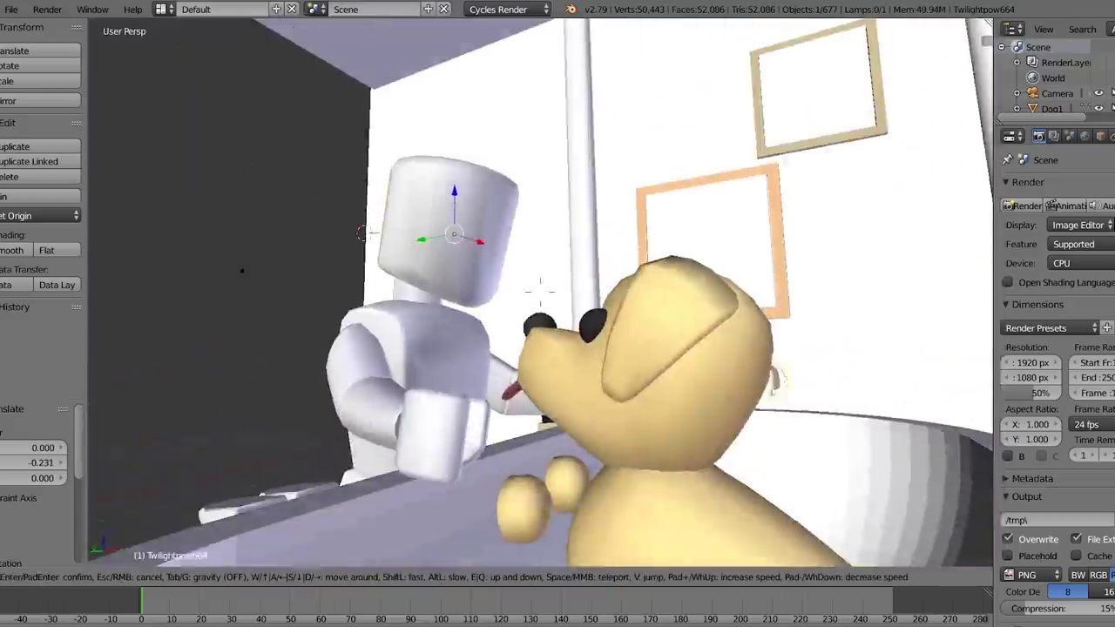
left_click(565, 346)
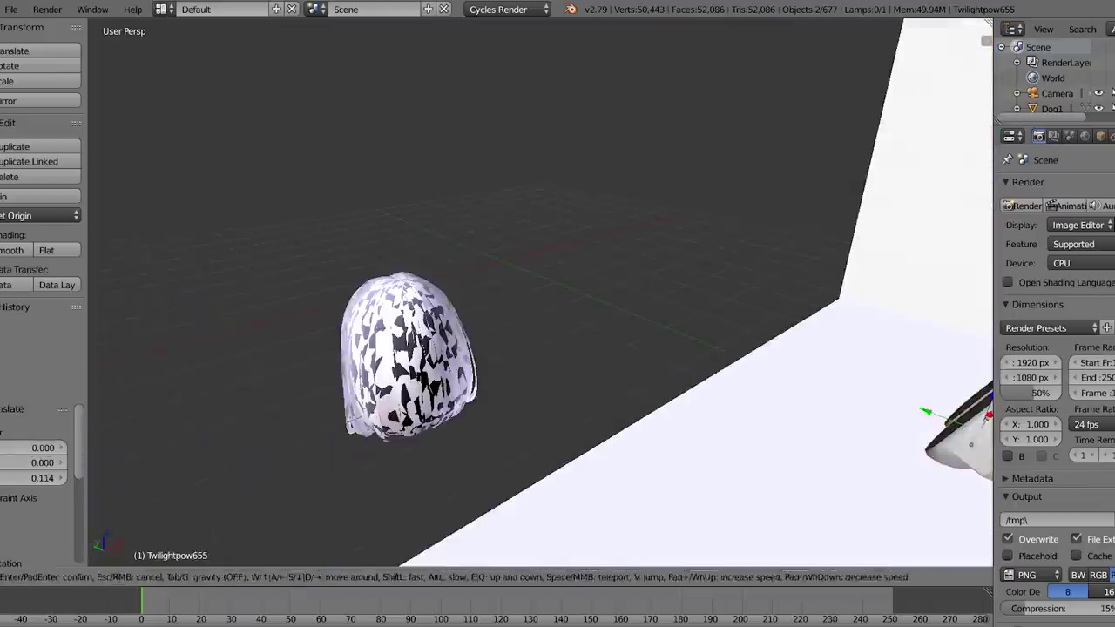
left_click(40, 215)
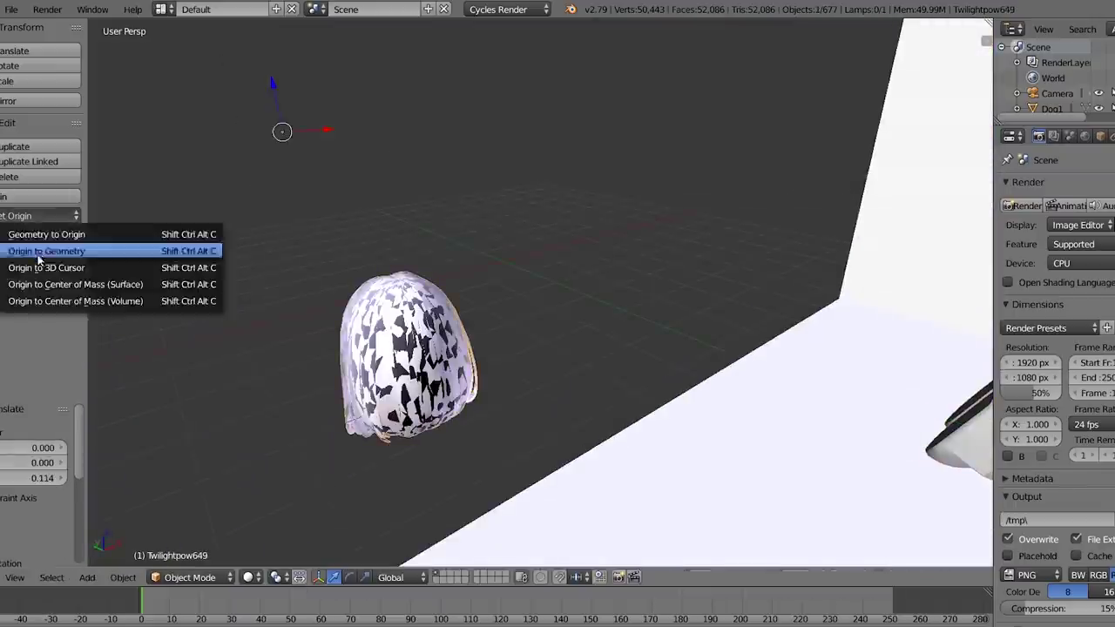
left_click(52, 249)
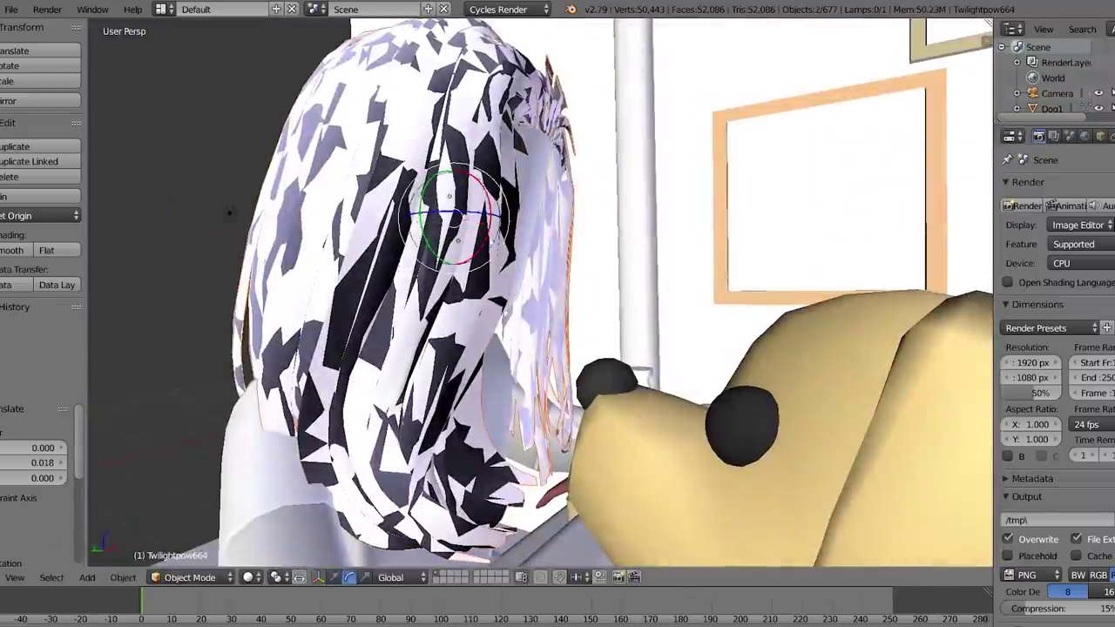
Rotate the head and hair together about -33.3° around the vertical axis.
key("r")
left_click(508, 254)
key("r")
key("z")
left_click(789, 209)
Display the textures in the viewport and fine-tune the rotation of the head and hair toward the dog.
key("shift+f")
key("s")
left_click(685, 284)
key("alt+z")
key("shift+f")
key("s")
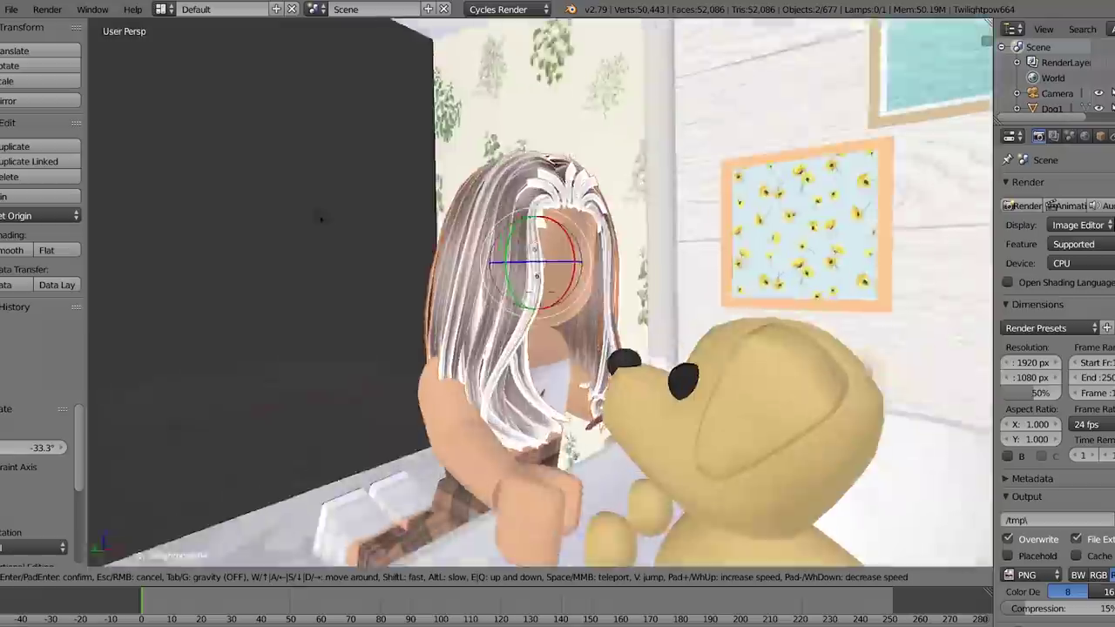
key("w")
left_click(545, 194)
key("r")
left_click(546, 194)
Move the head and hair back onto the character's neck, ending with a shift of about -0.386 along Y.
key("shift+f")
key("w")
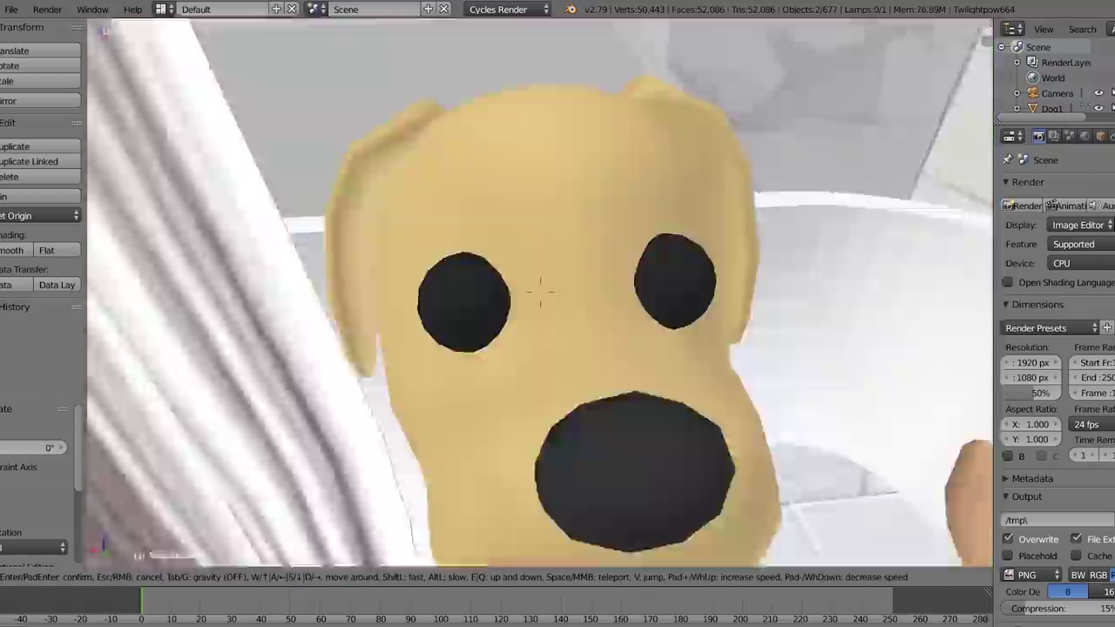
key("s")
left_click(602, 292)
key("shift+f")
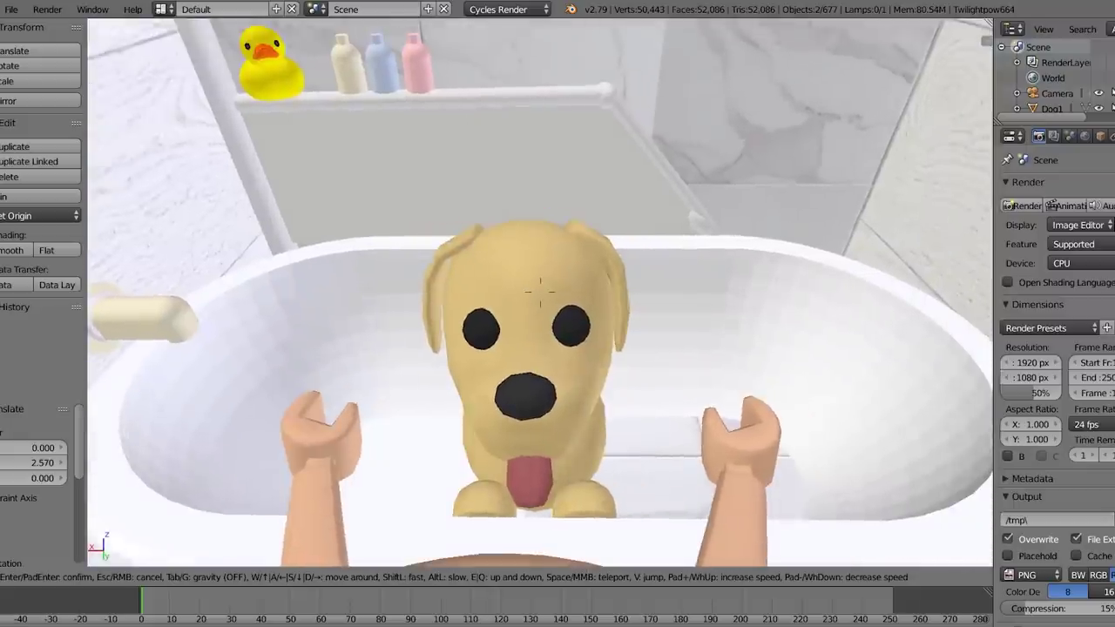
key("s")
left_click(540, 292)
left_click_drag(323, 266, 484, 295)
left_click_drag(424, 305, 489, 314)
left_click(491, 316)
Deselect everything and preview the character and dog from behind the character in rendered shading.
key("shift+f")
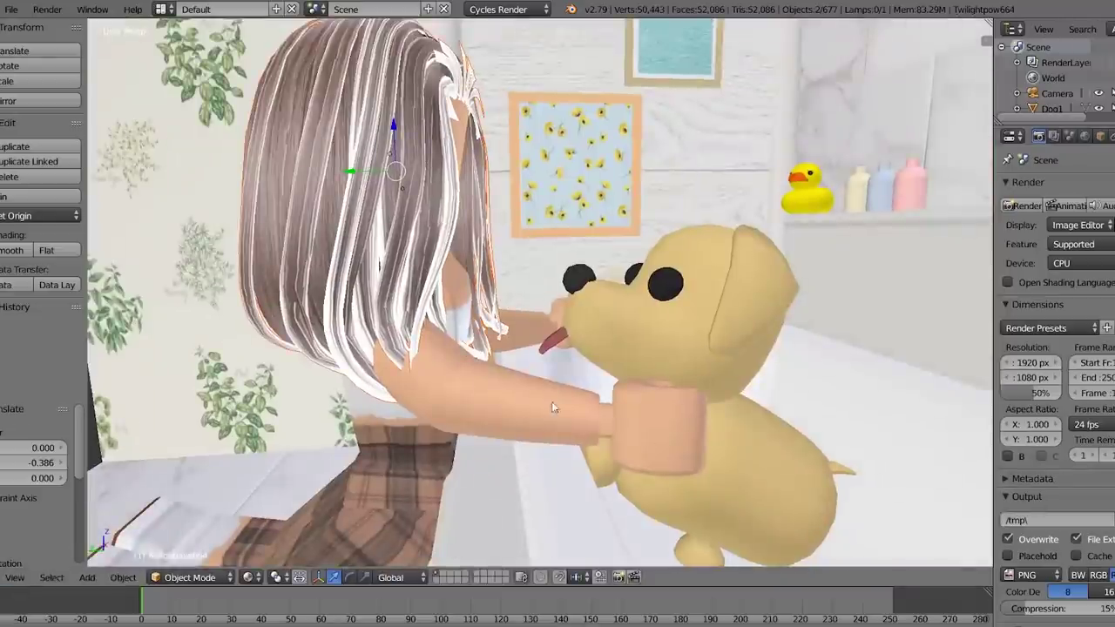
key("a")
key("shift+f")
left_click(541, 292)
key("shift+z")
key("shift+f")
left_click(540, 292)
Enable the transparent film background and set the render resolution scale to 100%.
scroll(1025, 589, "down", 8)
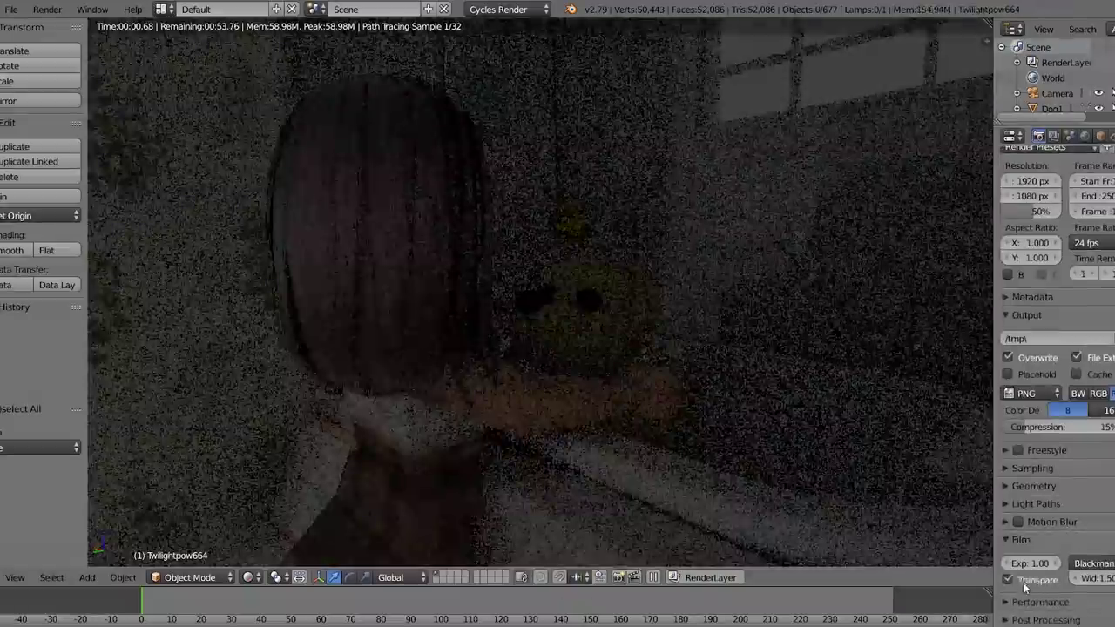
scroll(1026, 590, "up", 5)
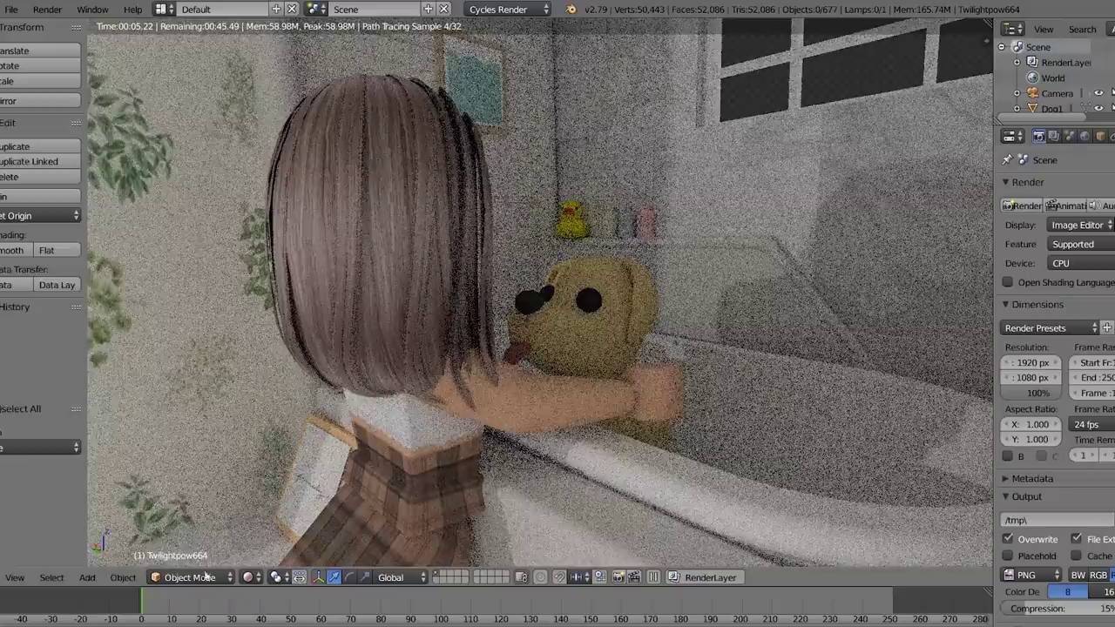
Frame the character and dog through the camera and switch the viewport to material shading.
key("shift+f")
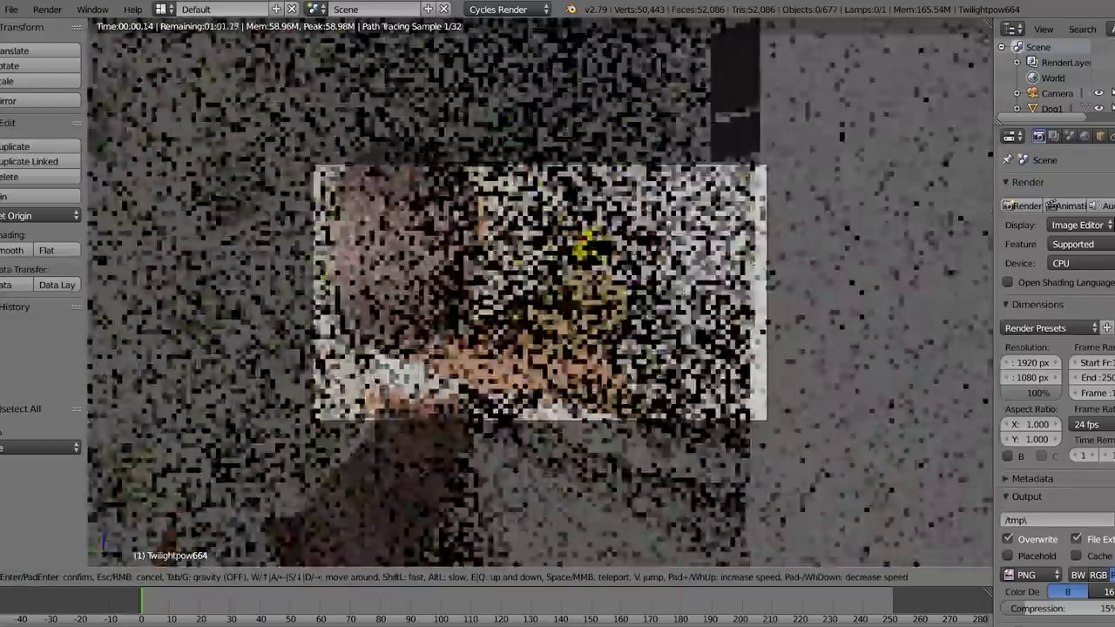
left_click(540, 292)
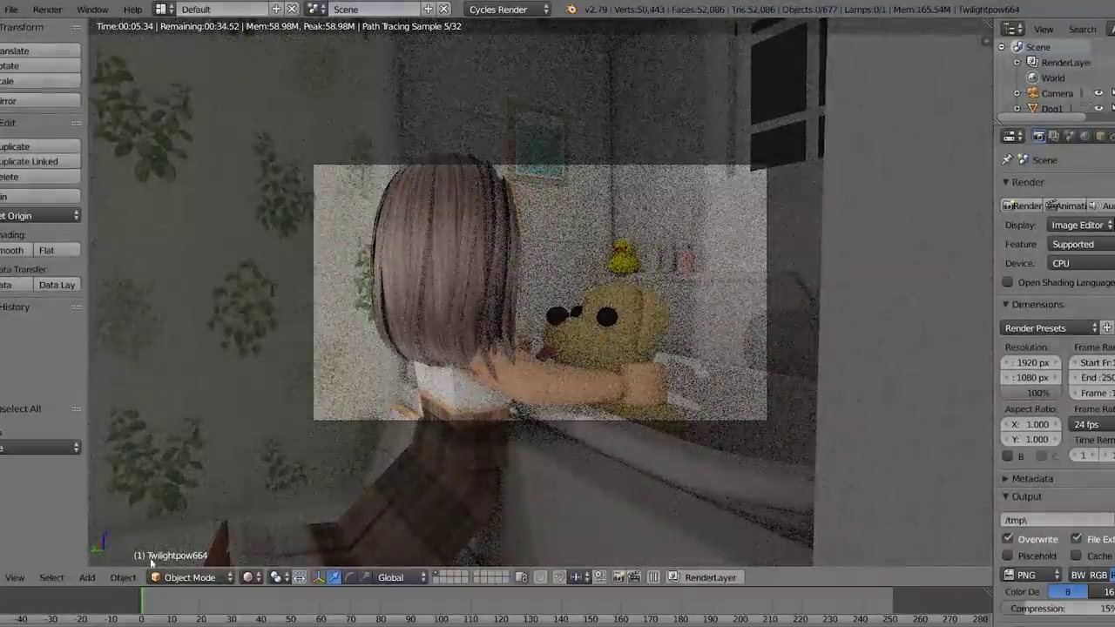
left_click(268, 493)
Rotate the head and hair about 4.05° and move them about -0.261 along Y.
left_click_drag(554, 210, 554, 212)
left_click_drag(549, 209, 557, 235)
right_click(560, 253, "shift")
left_click_drag(553, 231, 571, 258)
left_click(373, 577)
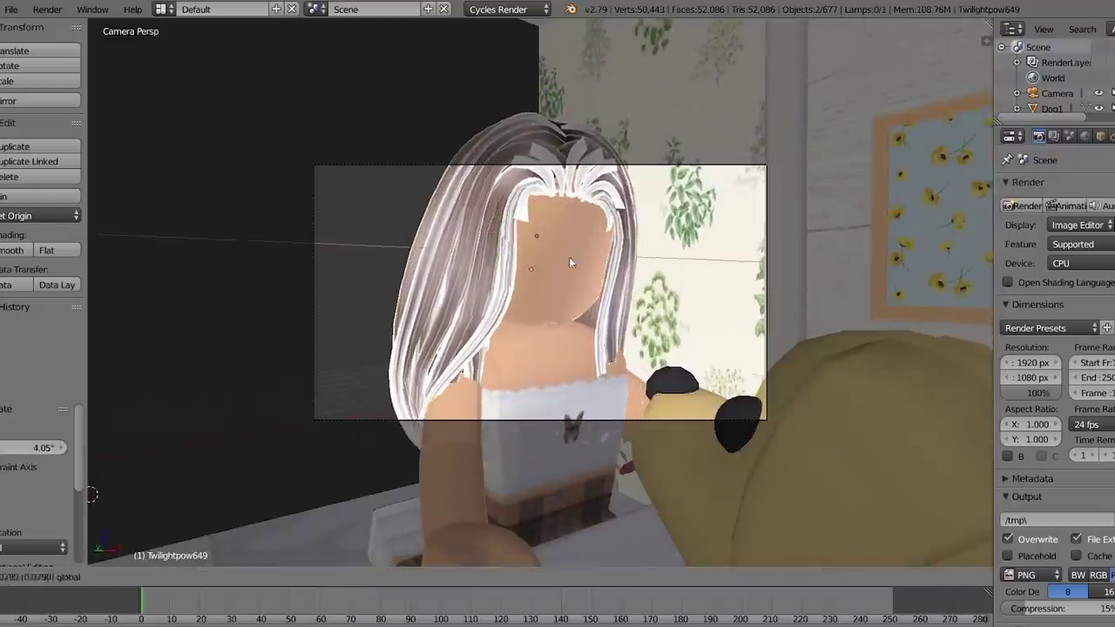
left_click(427, 303)
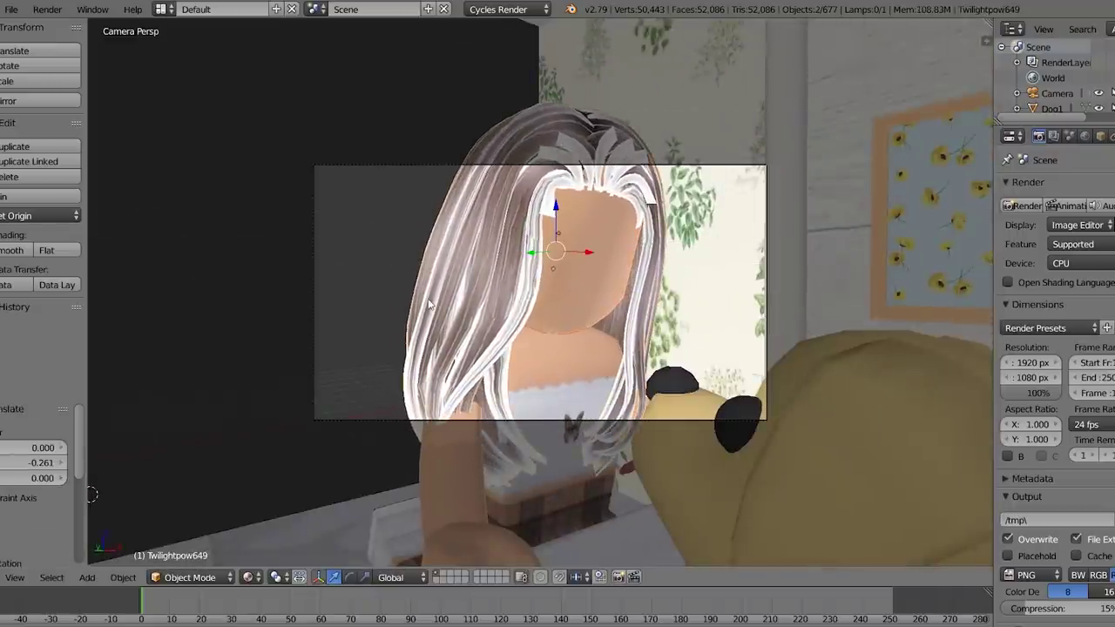
Reframe the camera behind the character so her hair, her arms and the dog in the tub fill the shot.
key("shift+f")
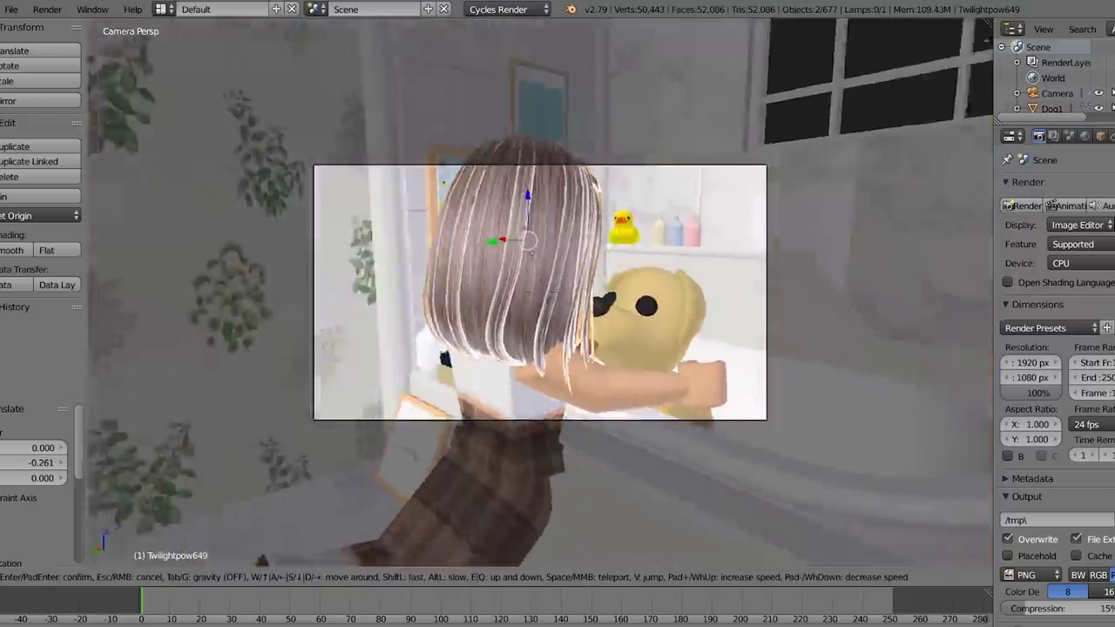
key("w")
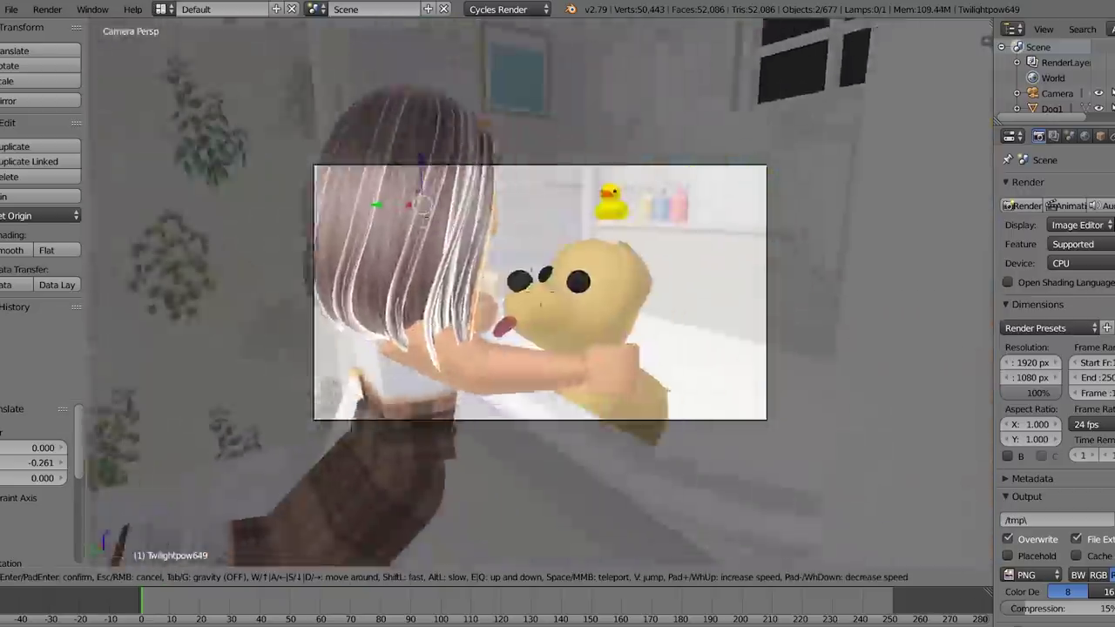
key("s")
key("w")
key("q")
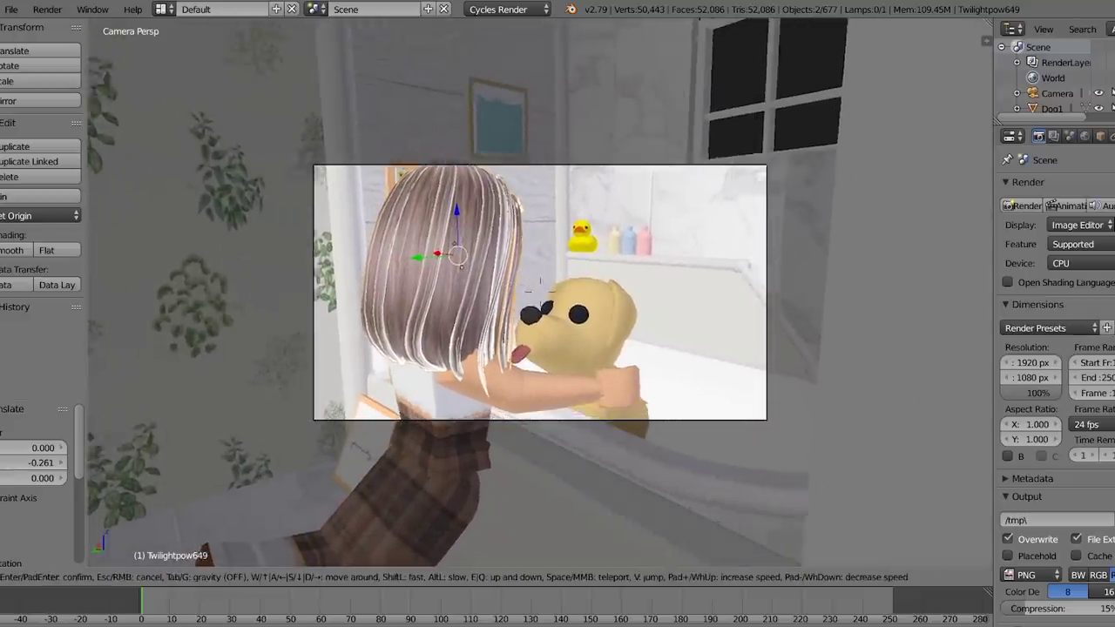
key("Return")
Preview the shot in rendered shading and fine-tune the camera framing on the character and dog.
left_click(248, 577)
left_click(283, 480)
key("shift+f")
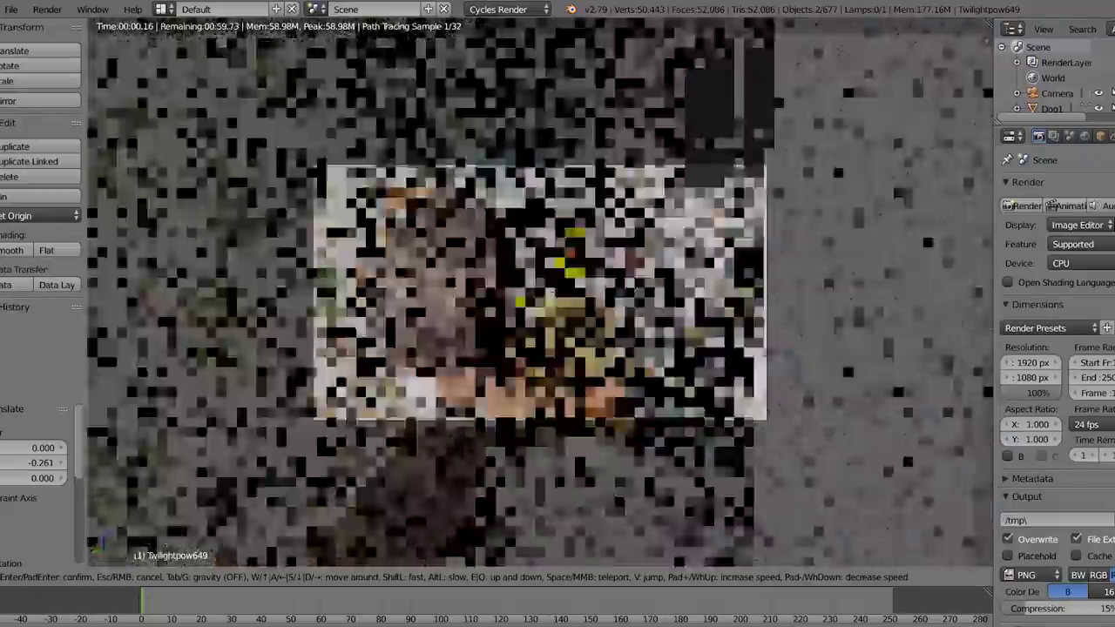
left_click(551, 303)
key("shift+f")
left_click(471, 501)
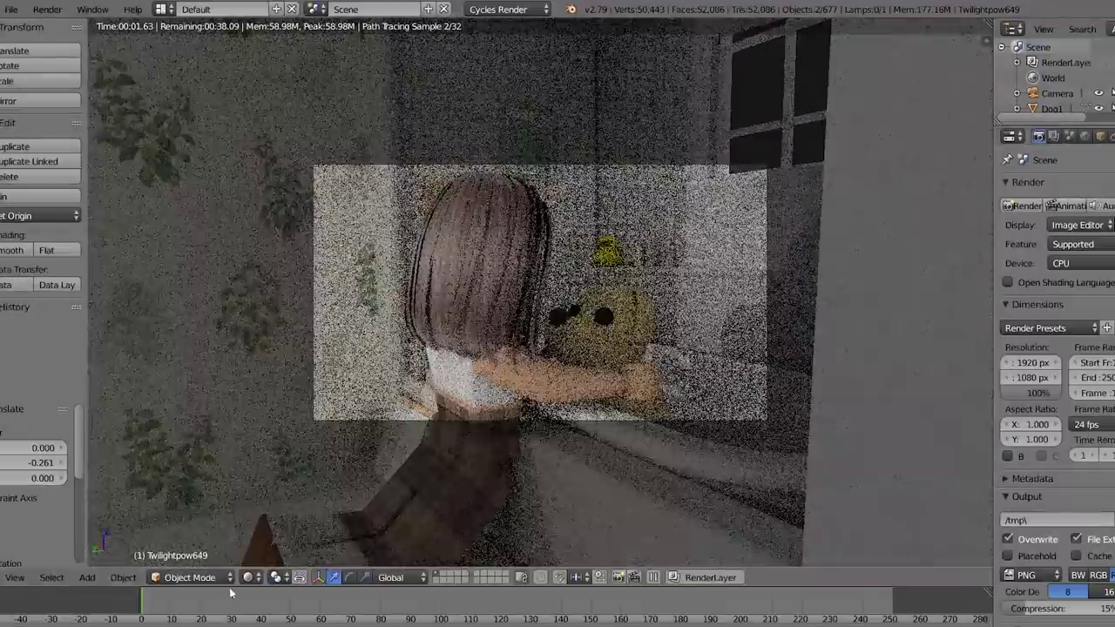
Return the viewport to material shading, render the final image and show it full screen.
left_click(250, 578)
left_click(292, 496)
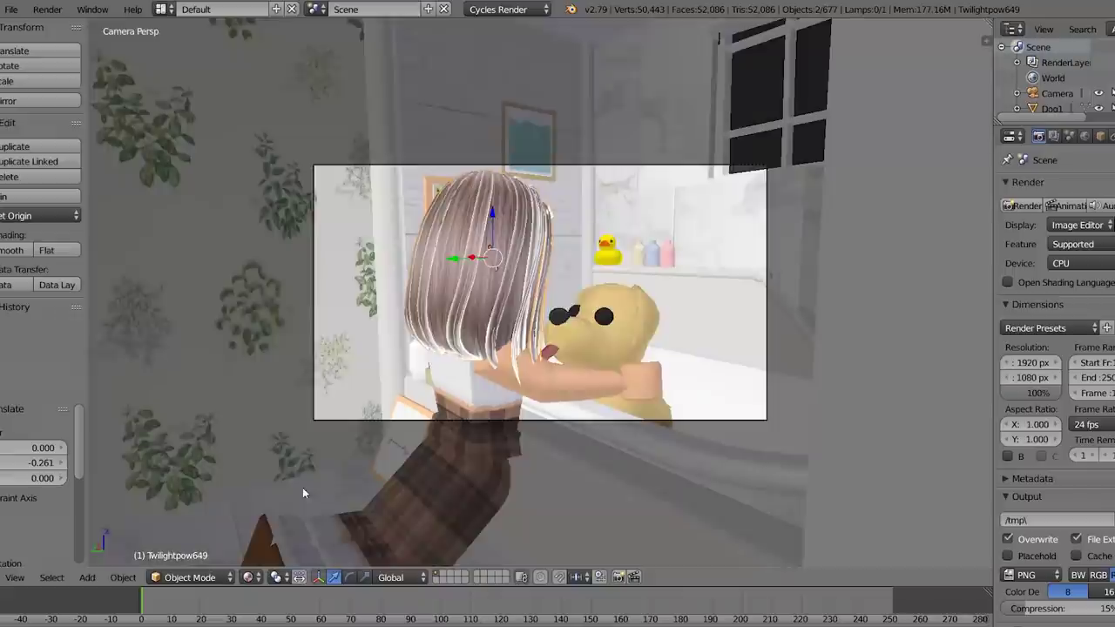
left_click(1028, 207)
key("ctrl+alt+space")
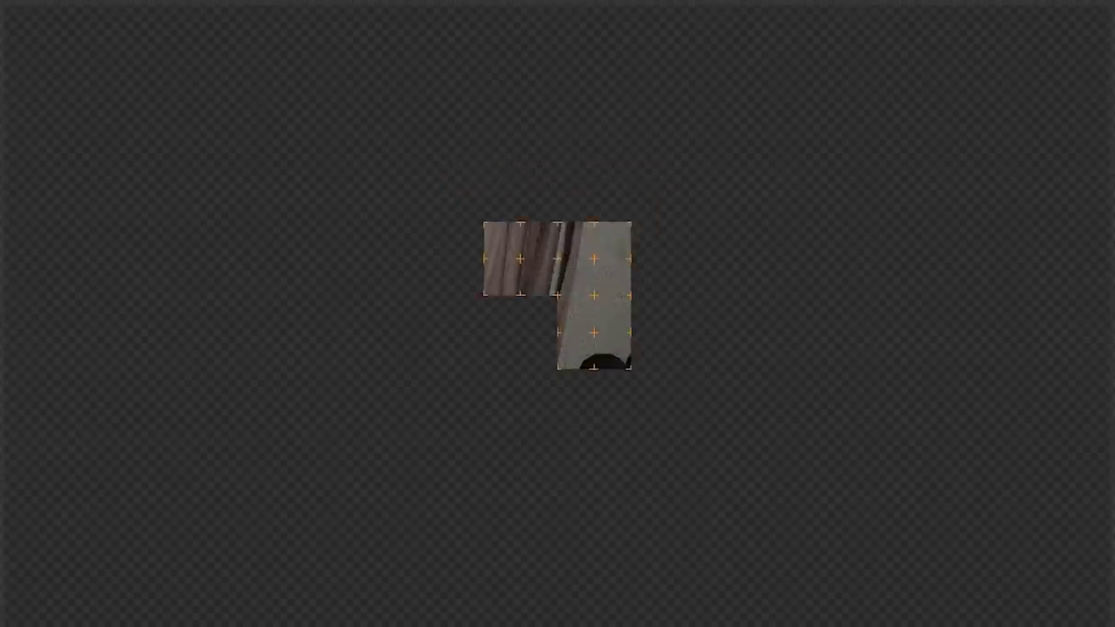